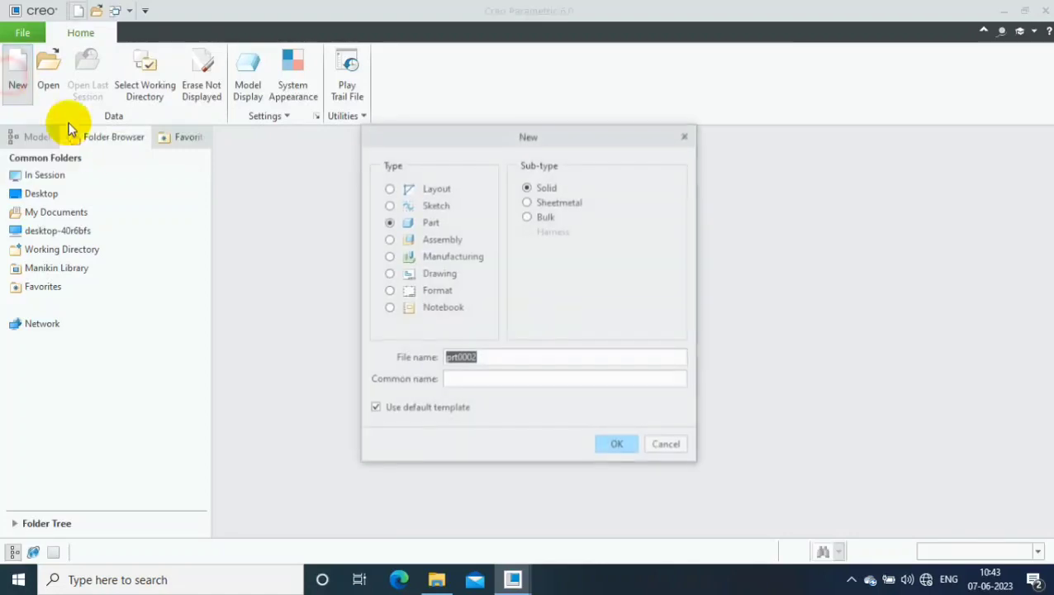
Create a new solid part named Dumbells from the mmns_part_solid template
{"action": "left_click", "coordinate": [376, 408]}
{"action": "double_click", "coordinate": [498, 355]}
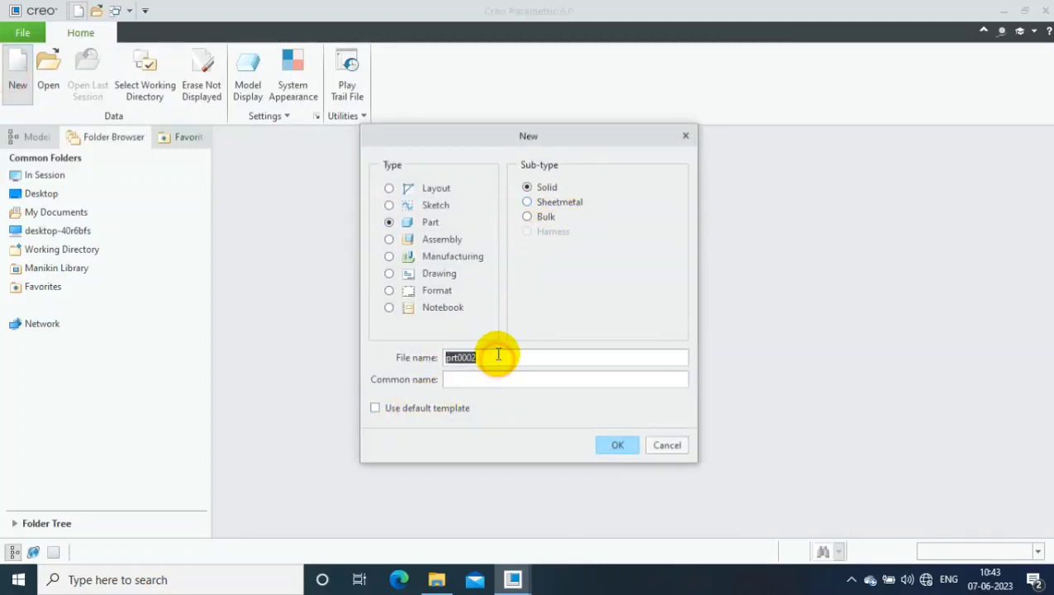
{"action": "type", "text": "Du"}
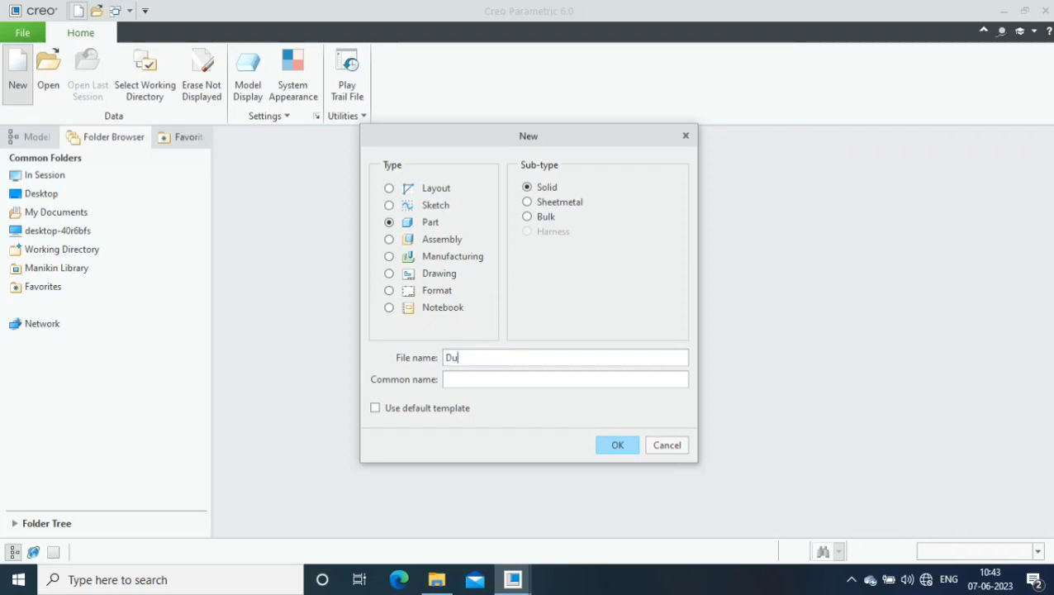
{"action": "type", "text": "mbell"}
{"action": "type", "text": "s"}
{"action": "left_click", "coordinate": [615, 446]}
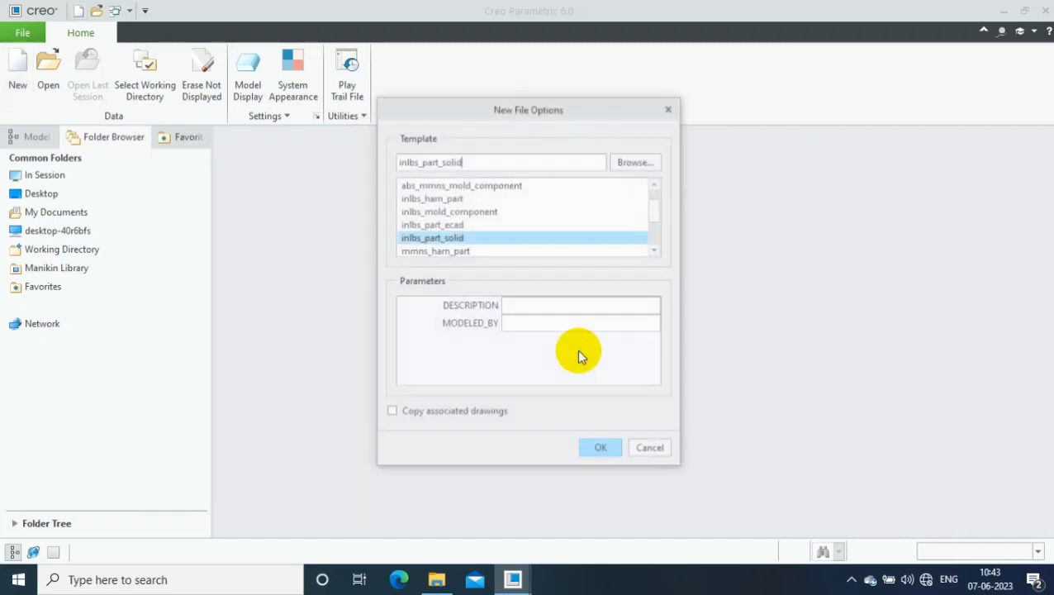
{"action": "scroll", "coordinate": [595, 235], "scroll_direction": "down", "scroll_amount": 1}
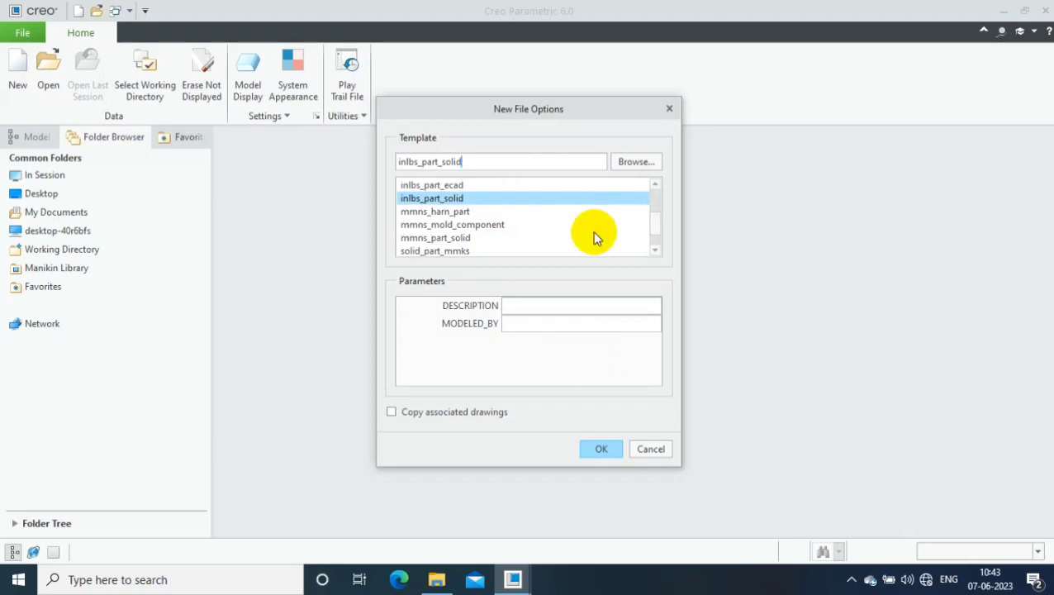
{"action": "left_click", "coordinate": [442, 239]}
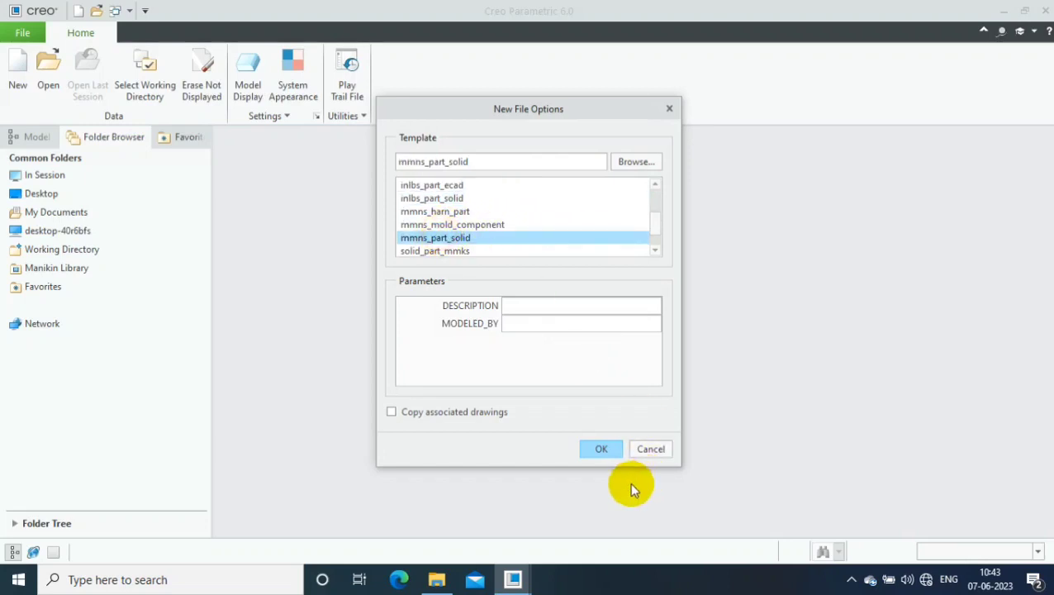
{"action": "left_click", "coordinate": [601, 451]}
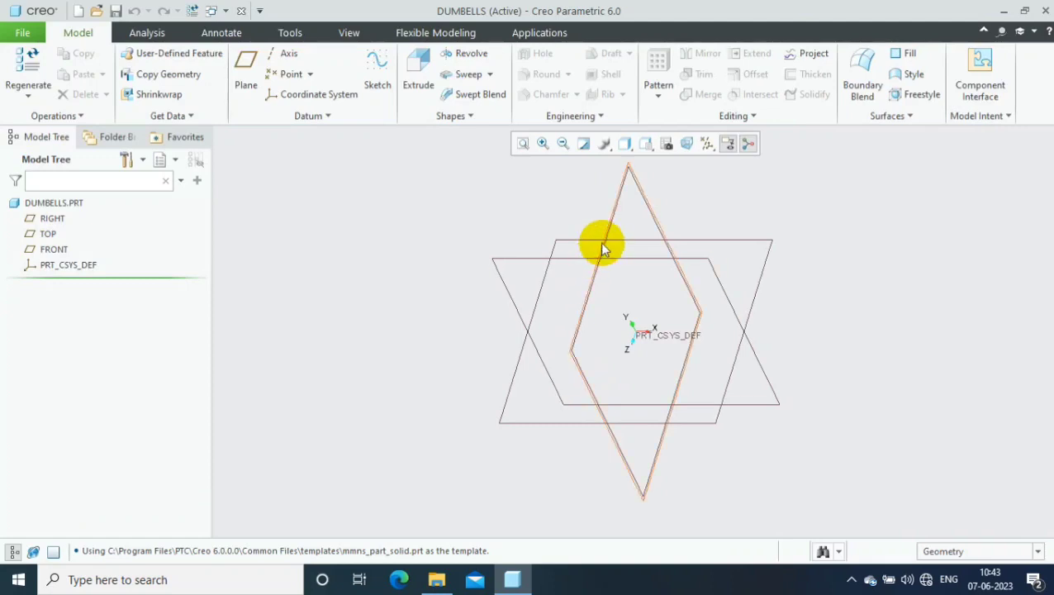
Start Sketch 1 on the TOP datum plane, viewed flat for 2D sketching
{"action": "left_click", "coordinate": [581, 243]}
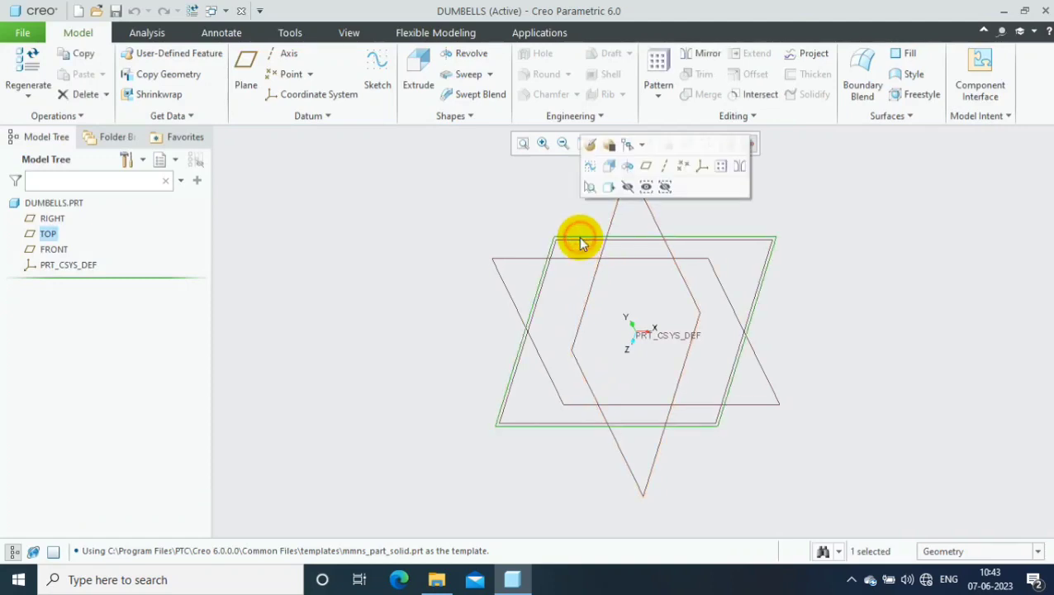
{"action": "left_click", "coordinate": [382, 67]}
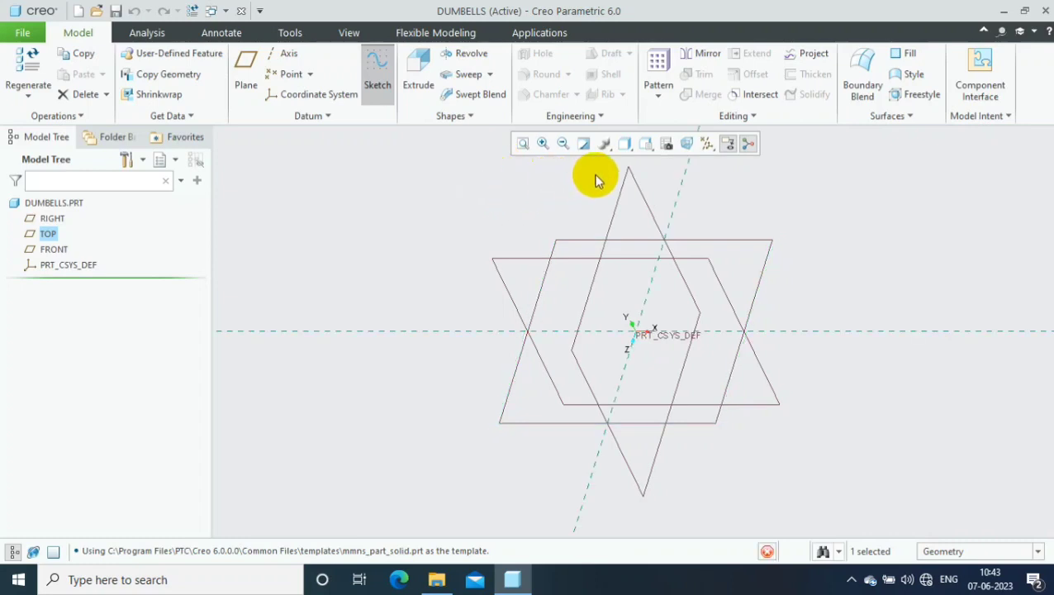
{"action": "left_click", "coordinate": [667, 145]}
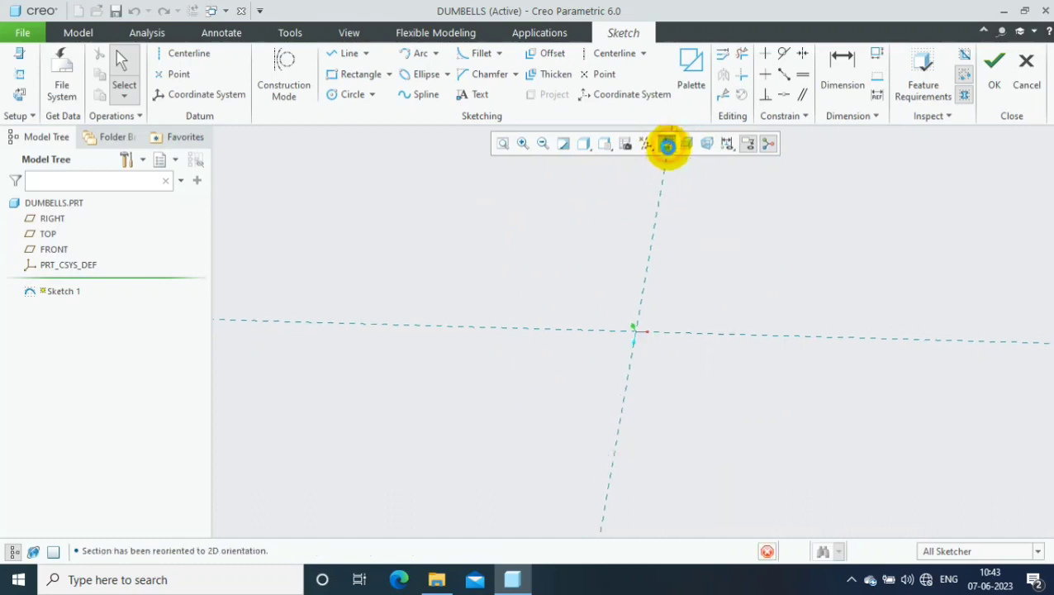
Draw a circle centred on the horizontal axis and set its diameter to 80
{"action": "left_click", "coordinate": [346, 97]}
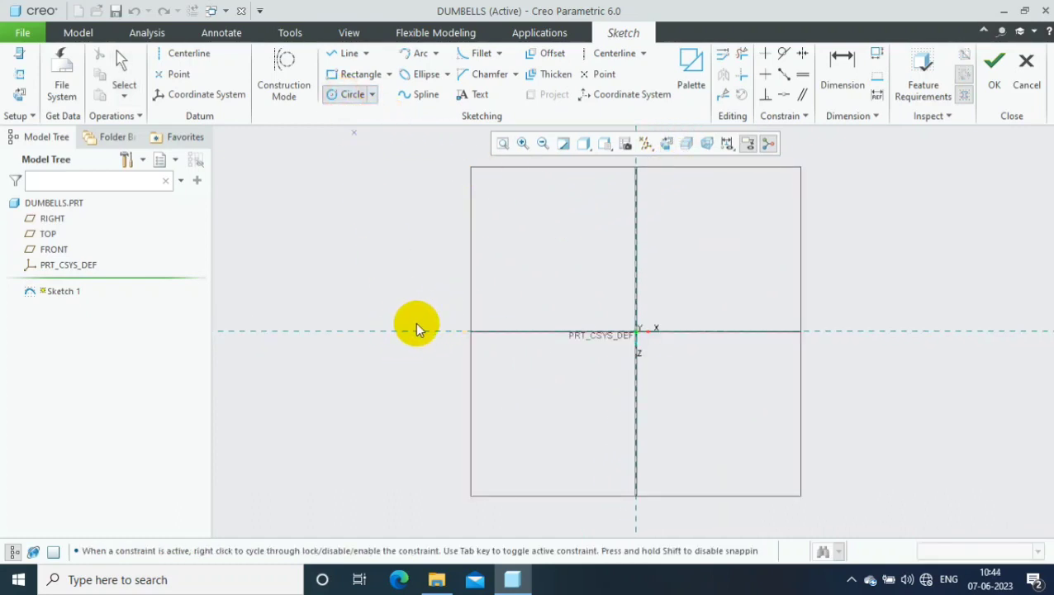
{"action": "left_click", "coordinate": [477, 366]}
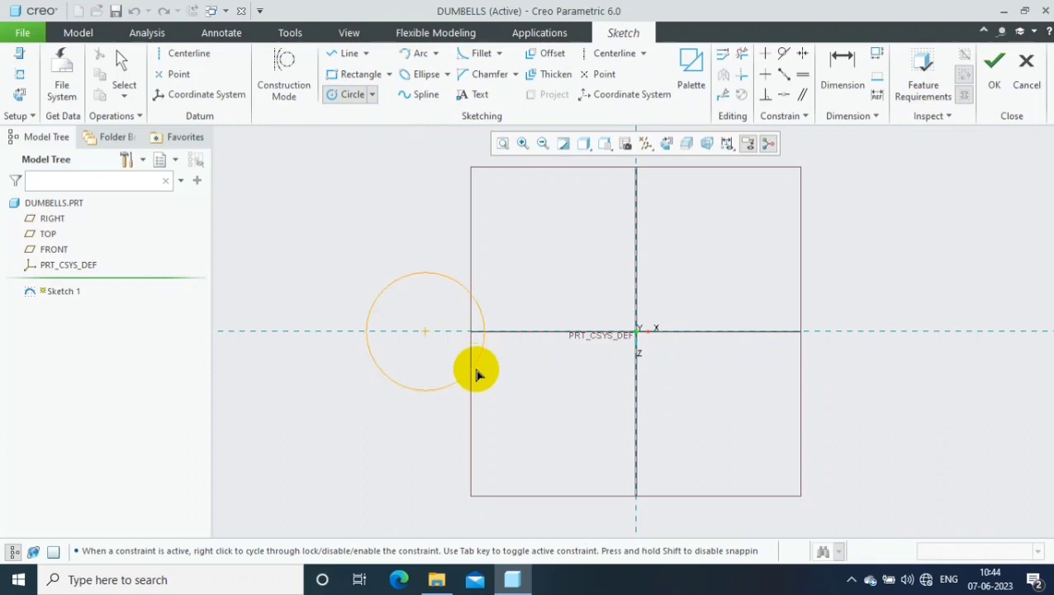
{"action": "left_click", "coordinate": [477, 376]}
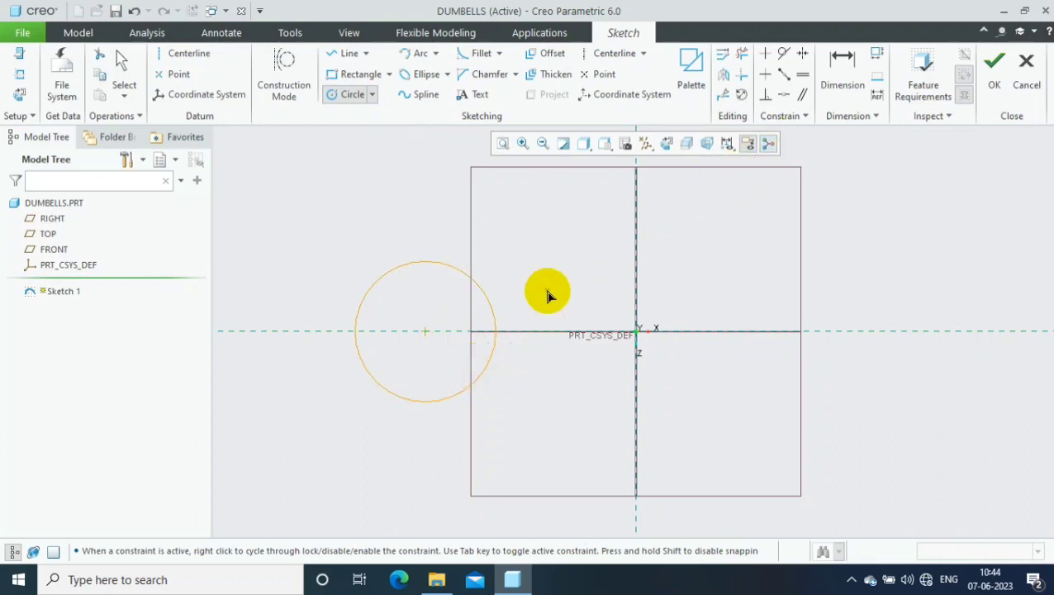
{"action": "left_click", "coordinate": [840, 70]}
{"action": "middle_click", "coordinate": [350, 296]}
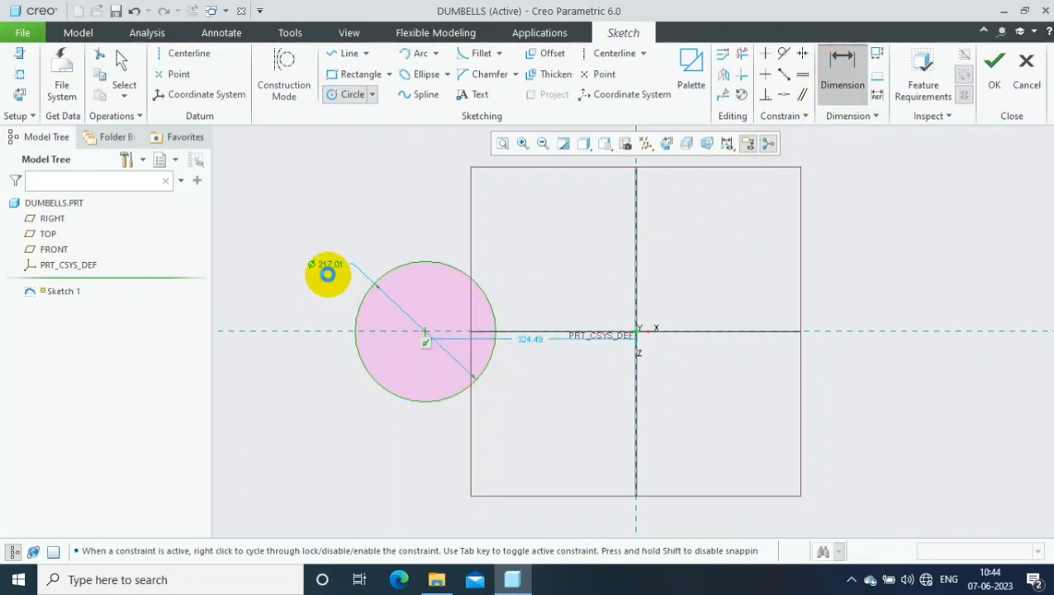
{"action": "left_click", "coordinate": [332, 268]}
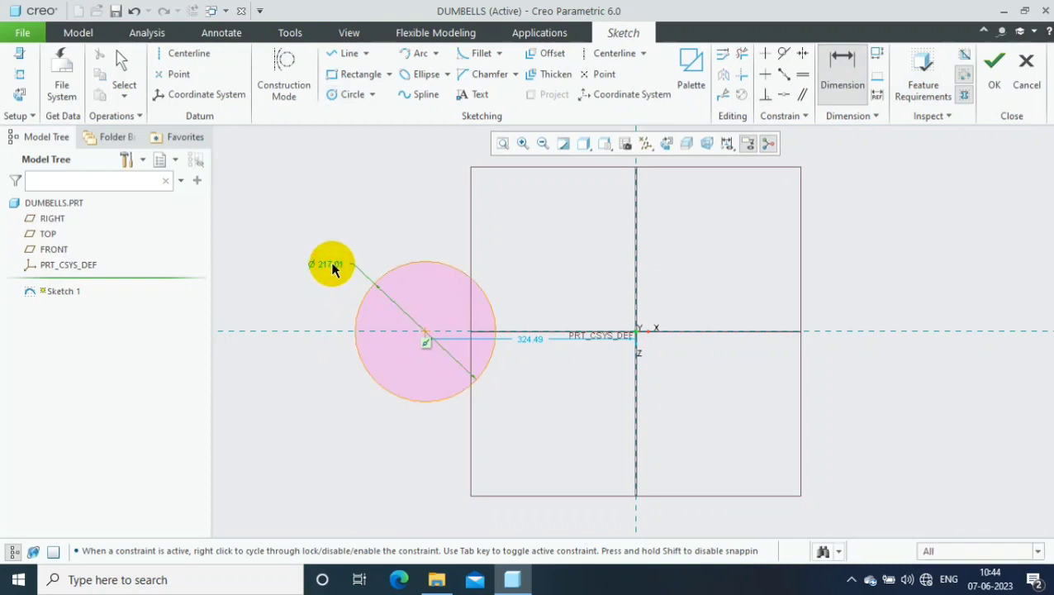
{"action": "double_click", "coordinate": [333, 266]}
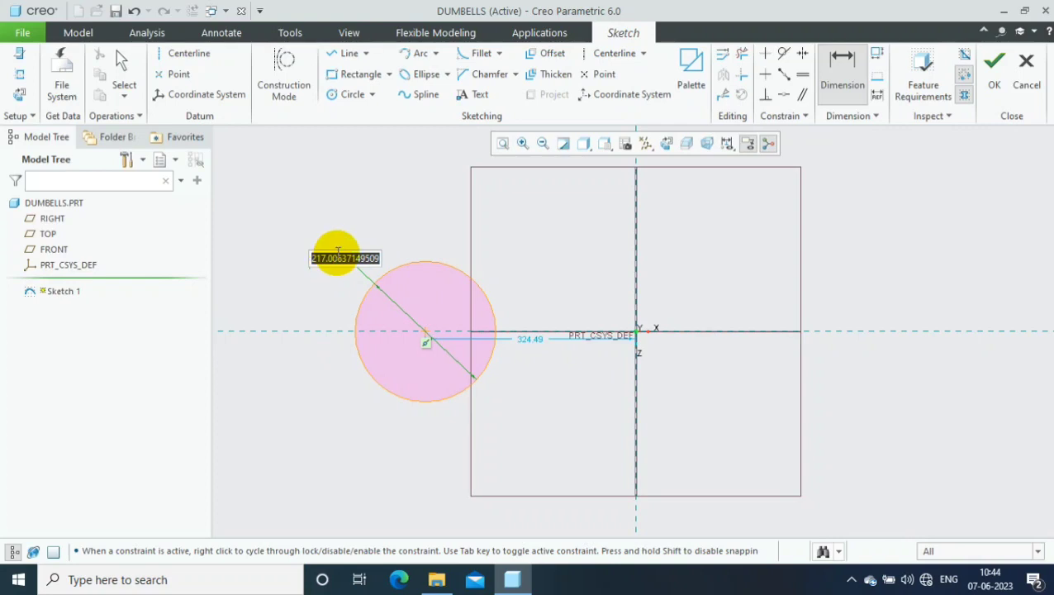
{"action": "type", "text": "80"}
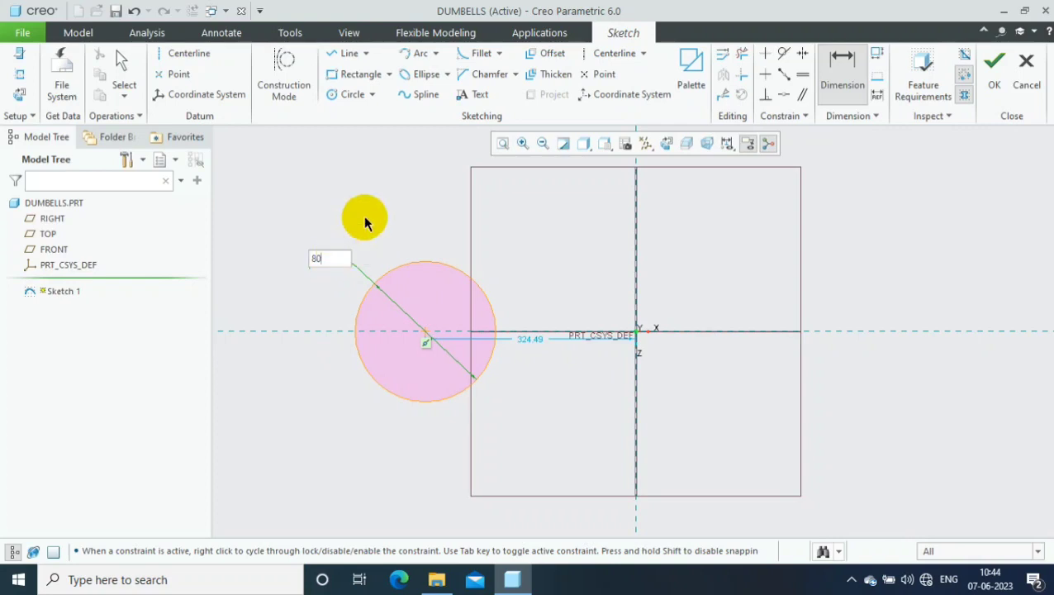
{"action": "left_click", "coordinate": [364, 219]}
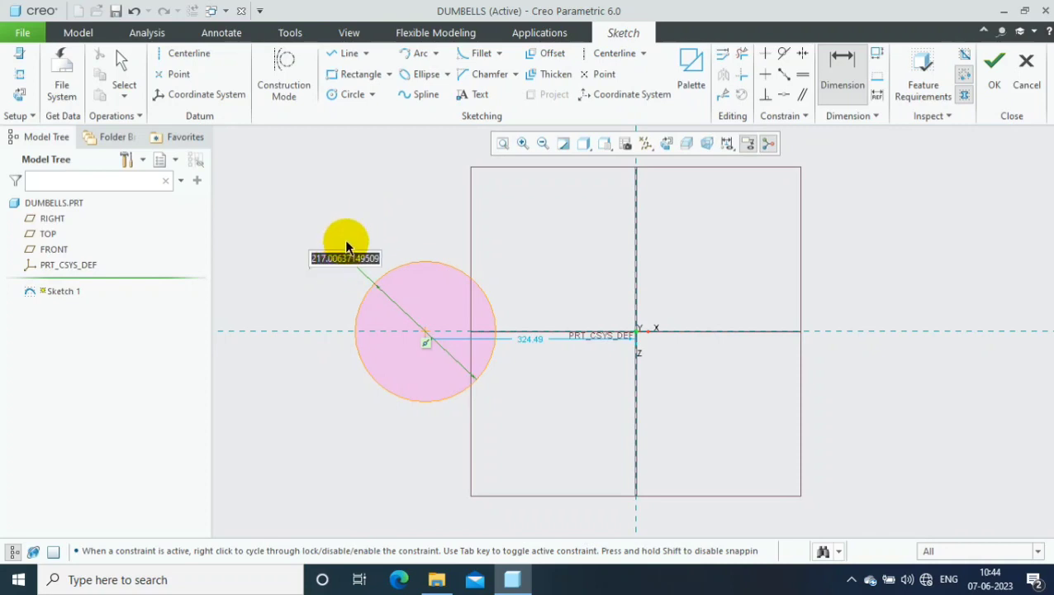
{"action": "type", "text": "80"}
{"action": "key", "text": "Return"}
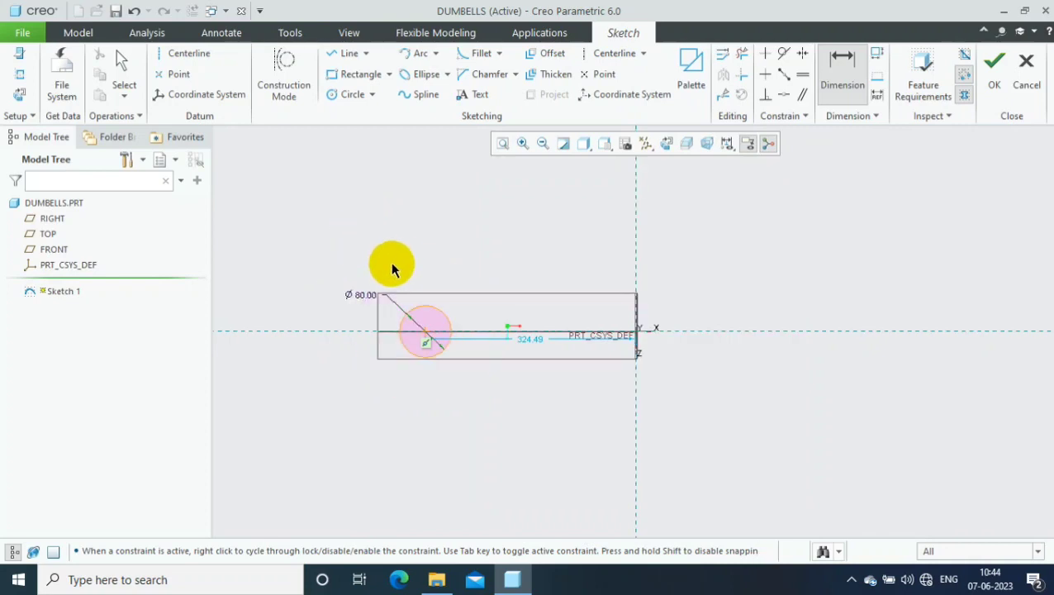
Set the circle centre's distance from the origin to 140
{"action": "double_click", "coordinate": [533, 351]}
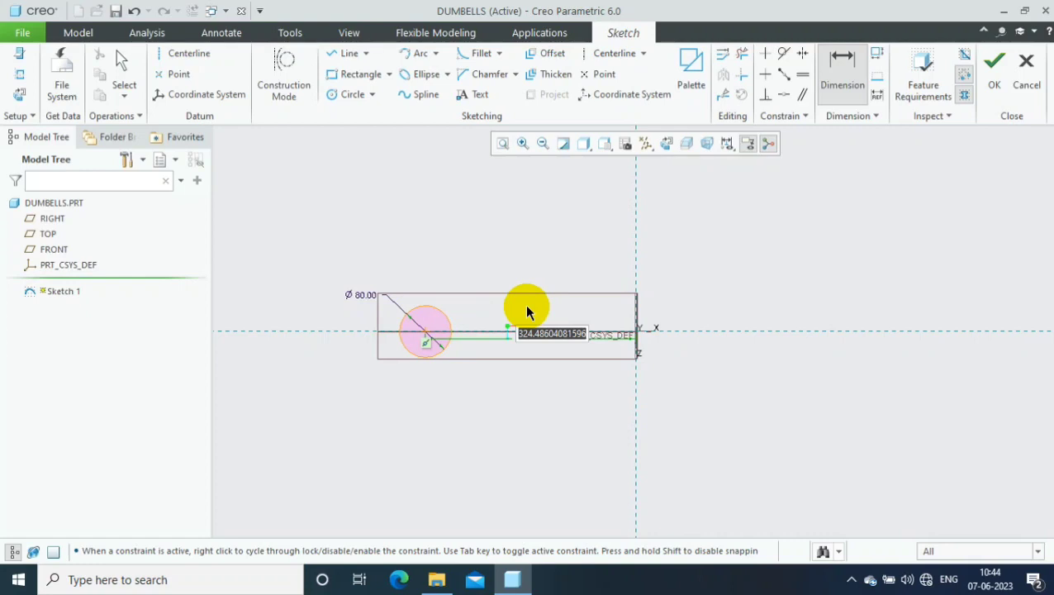
{"action": "type", "text": "140"}
{"action": "key", "text": "Return"}
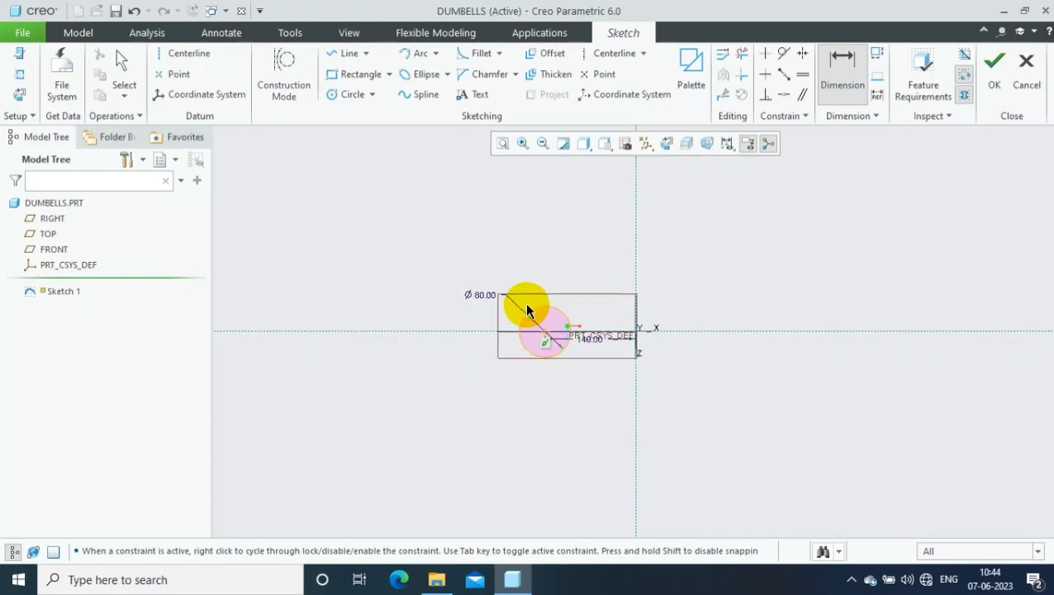
{"action": "scroll", "coordinate": [642, 363], "scroll_direction": "down", "scroll_amount": 1}
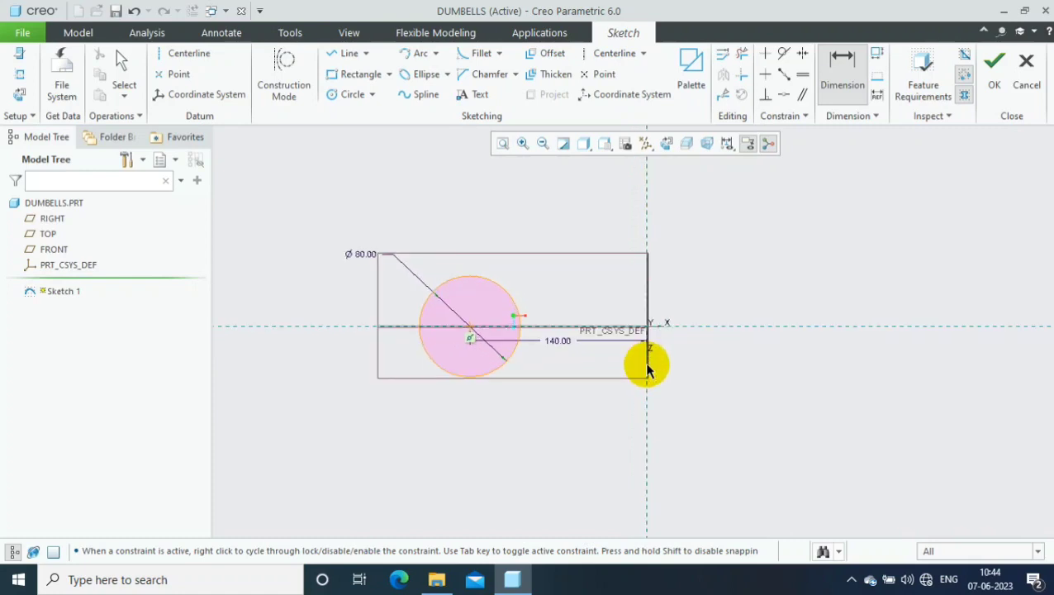
{"action": "scroll", "coordinate": [642, 364], "scroll_direction": "down", "scroll_amount": 1}
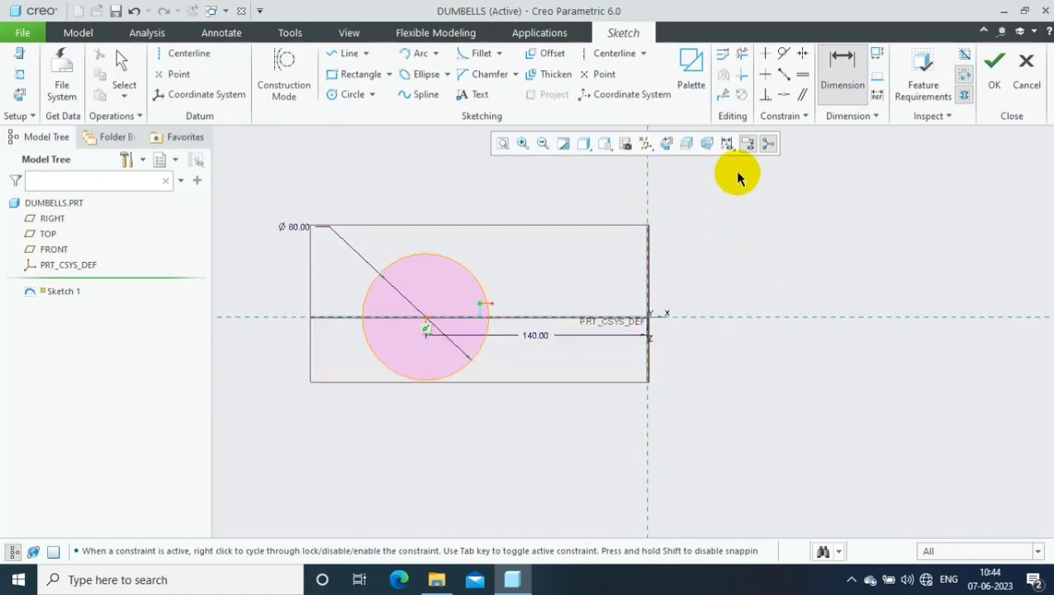
Close the circle with a line along the axis and trim away its lower half
{"action": "left_click", "coordinate": [348, 53]}
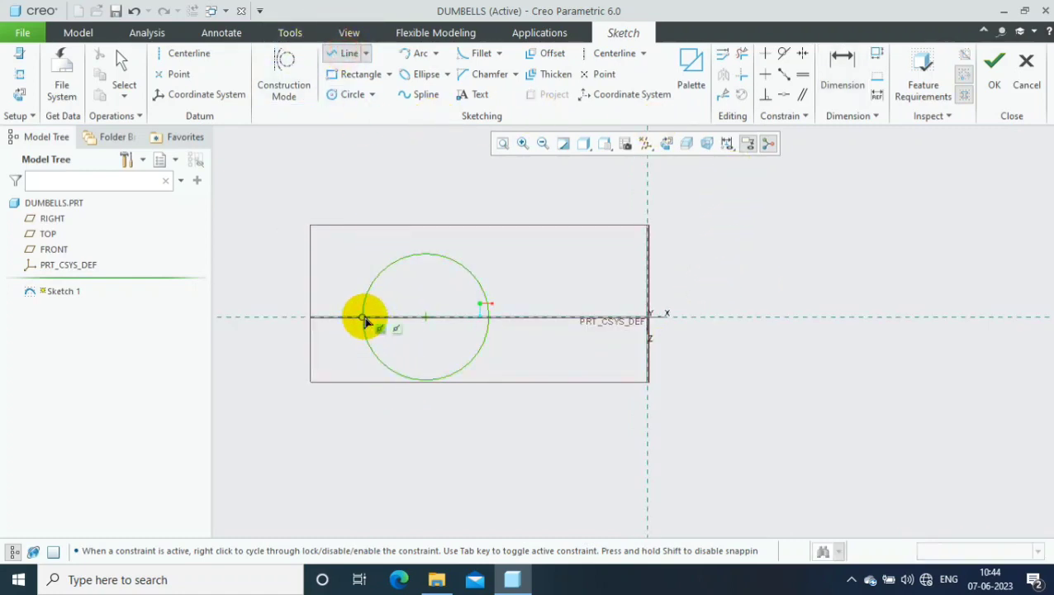
{"action": "left_click", "coordinate": [364, 316]}
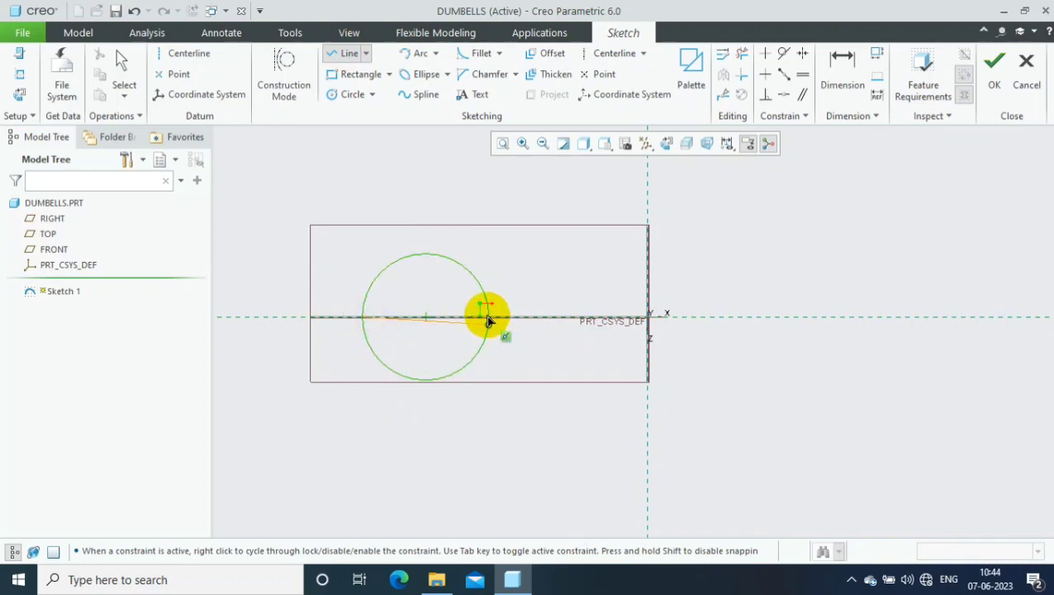
{"action": "left_click", "coordinate": [488, 319]}
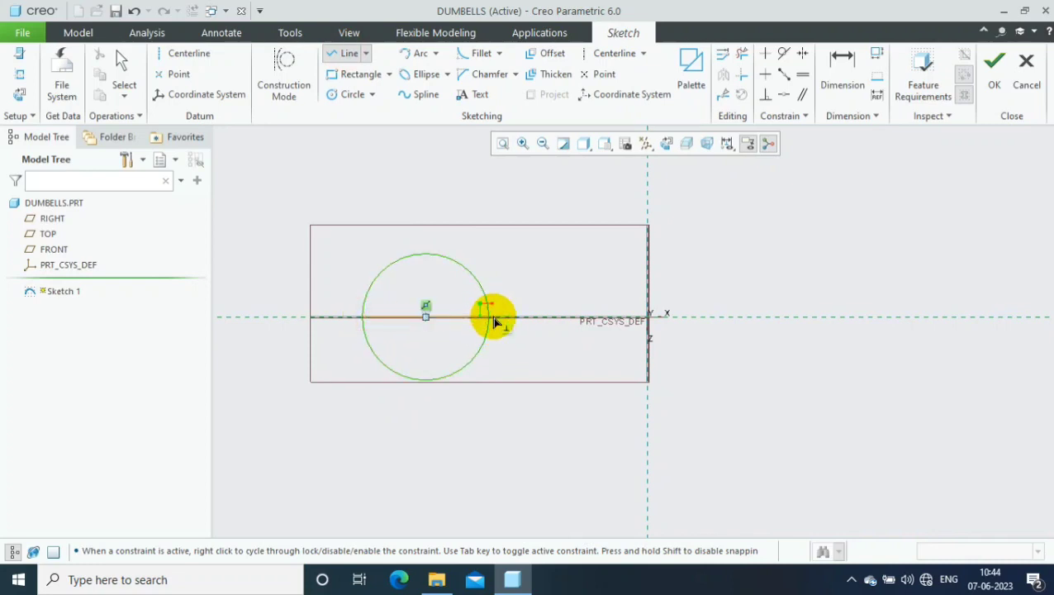
{"action": "middle_click", "coordinate": [488, 322]}
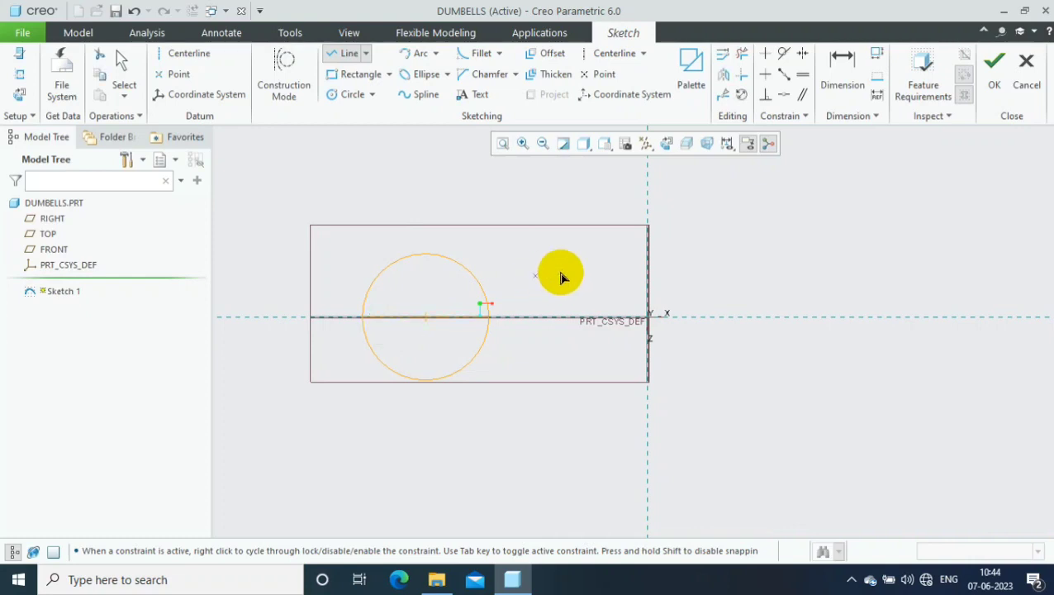
{"action": "left_click", "coordinate": [743, 54]}
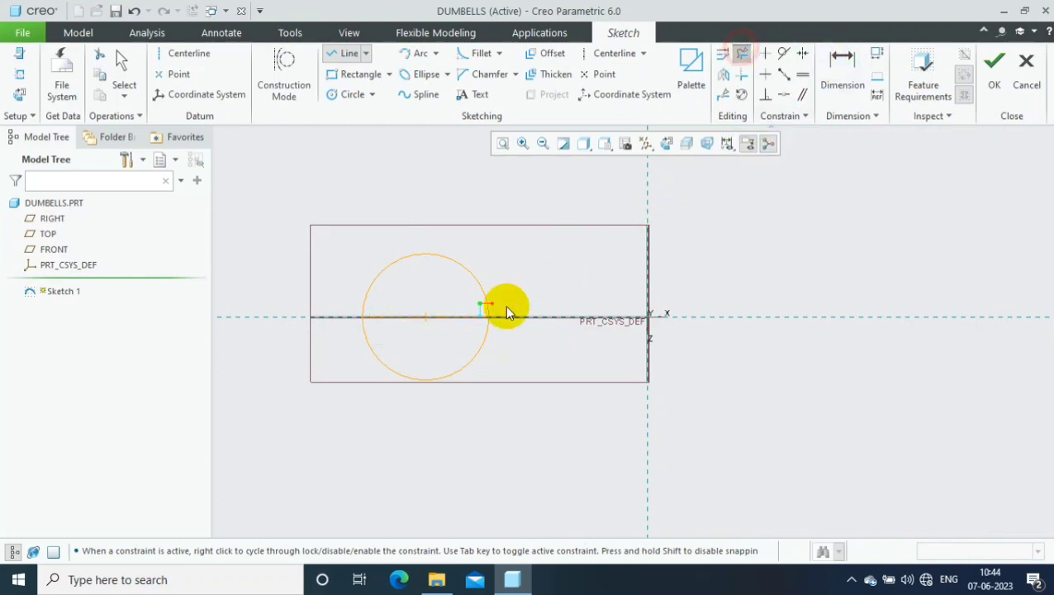
{"action": "left_click", "coordinate": [506, 357]}
{"action": "left_click_drag", "start_coordinate": [435, 347], "coordinate": [348, 370]}
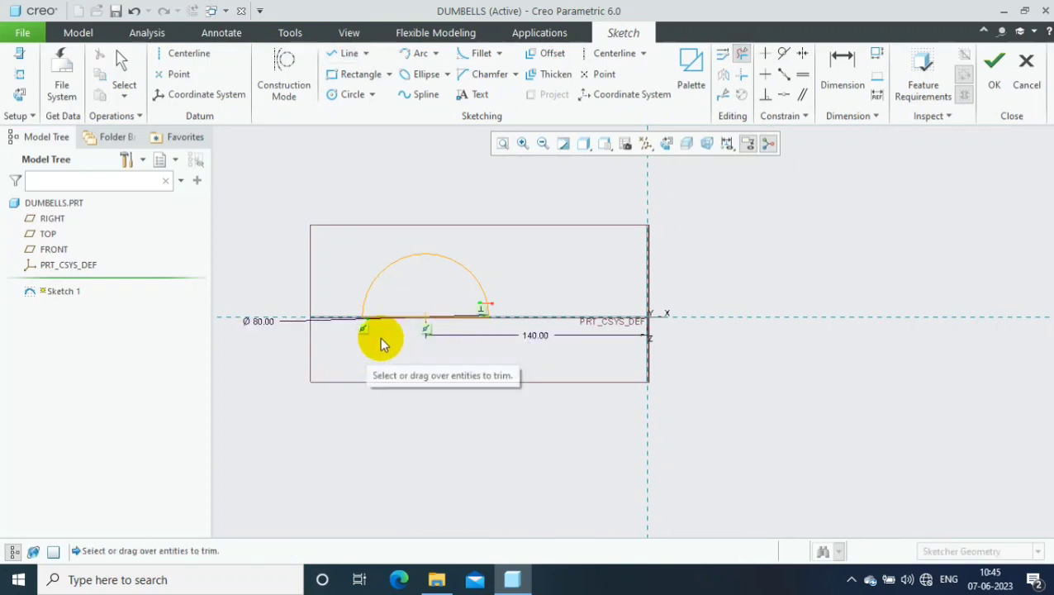
{"action": "scroll", "coordinate": [381, 341], "scroll_direction": "down", "scroll_amount": 2}
{"action": "scroll", "coordinate": [394, 341], "scroll_direction": "up", "scroll_amount": 2}
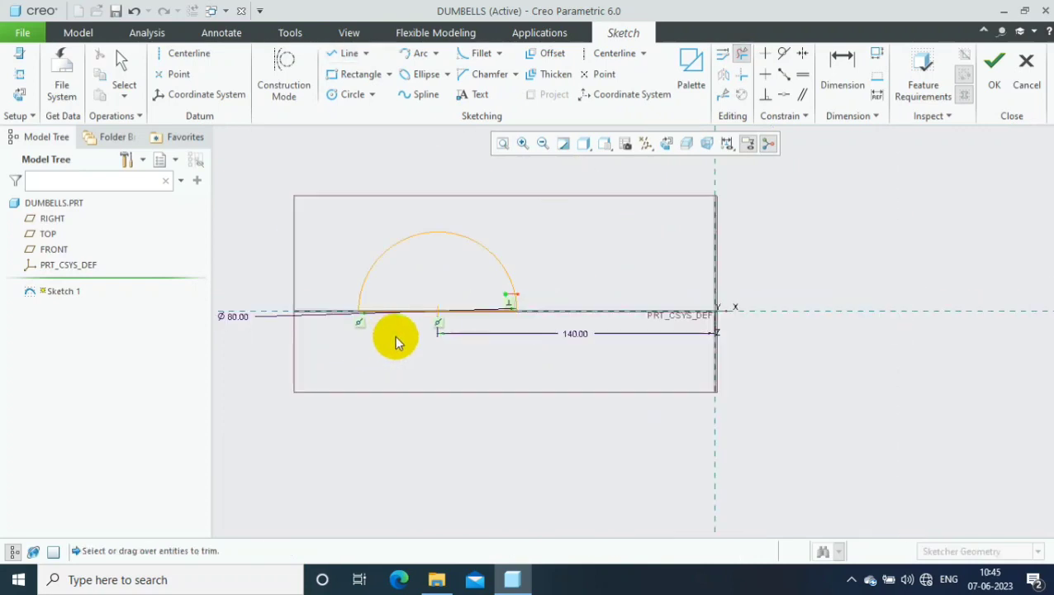
Add a horizontal centerline through the origin along the semicircle's flat edge
{"action": "left_click", "coordinate": [601, 52]}
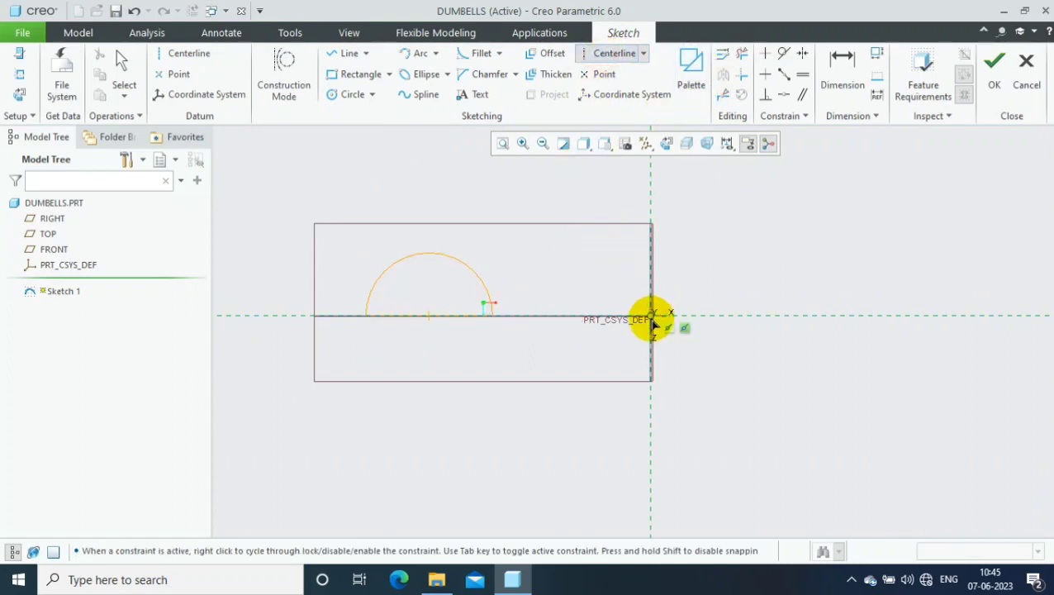
{"action": "left_click", "coordinate": [652, 316]}
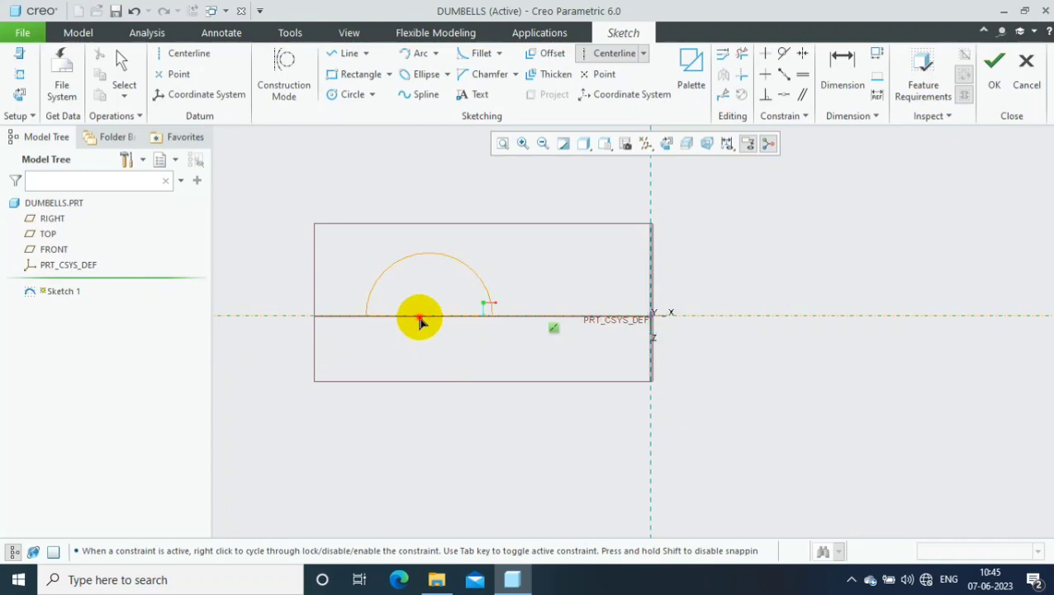
{"action": "left_click", "coordinate": [455, 337]}
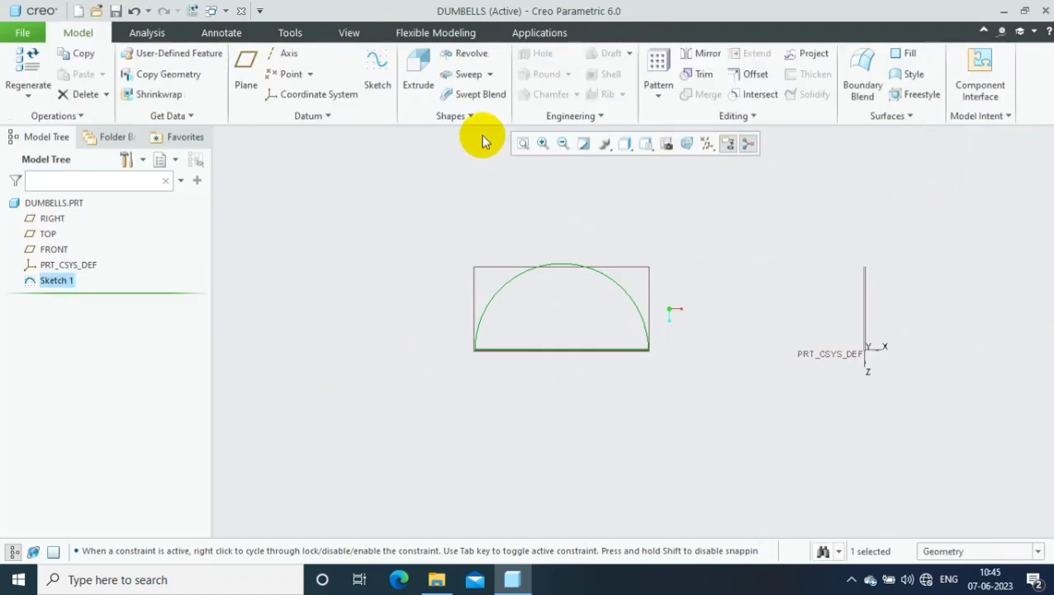
Revolve Sketch 1 through 360° about its centerline into a solid sphere, Revolve 1
{"action": "left_click", "coordinate": [471, 54]}
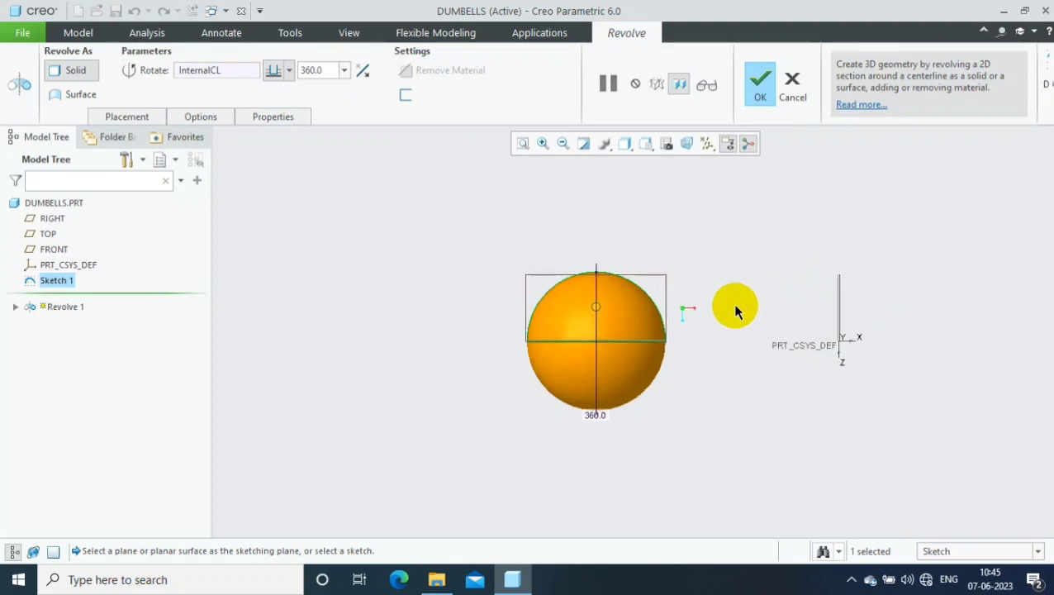
{"action": "left_click", "coordinate": [760, 83]}
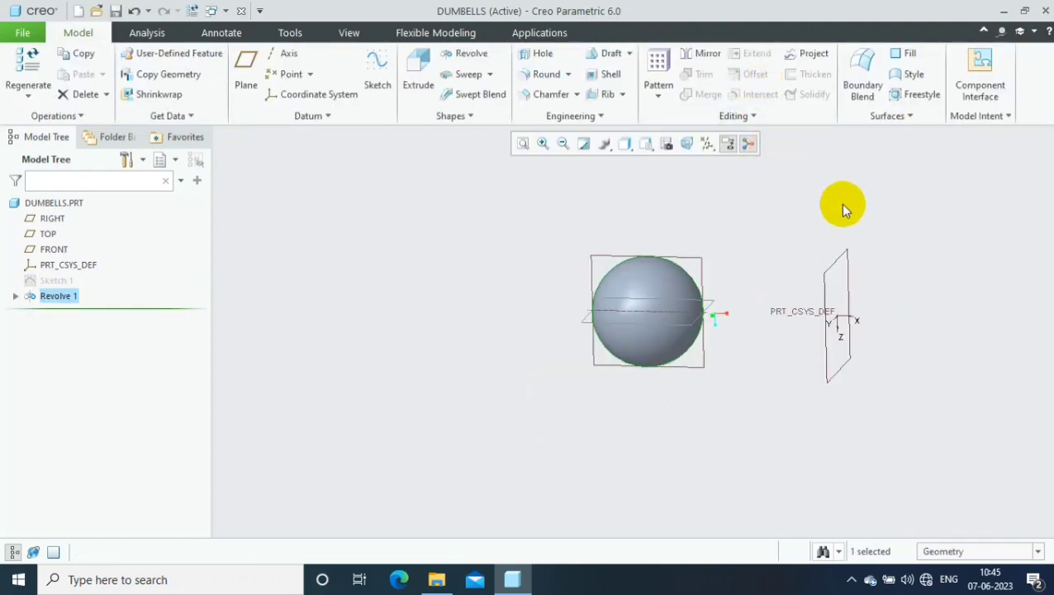
{"action": "scroll", "coordinate": [843, 209], "scroll_direction": "down", "scroll_amount": 2}
{"action": "scroll", "coordinate": [914, 247], "scroll_direction": "up", "scroll_amount": 2}
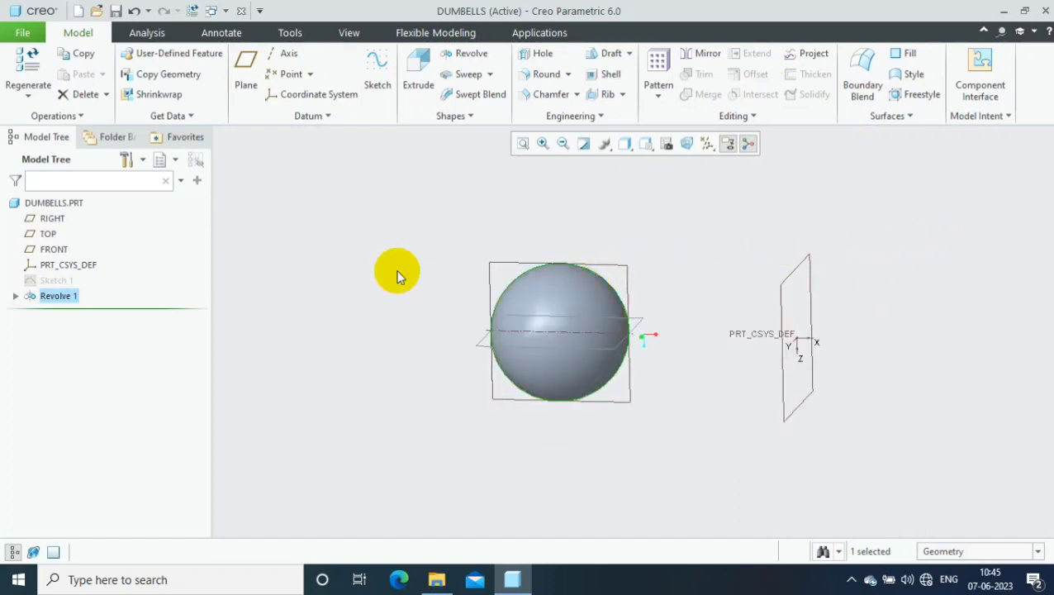
{"action": "left_click", "coordinate": [35, 297]}
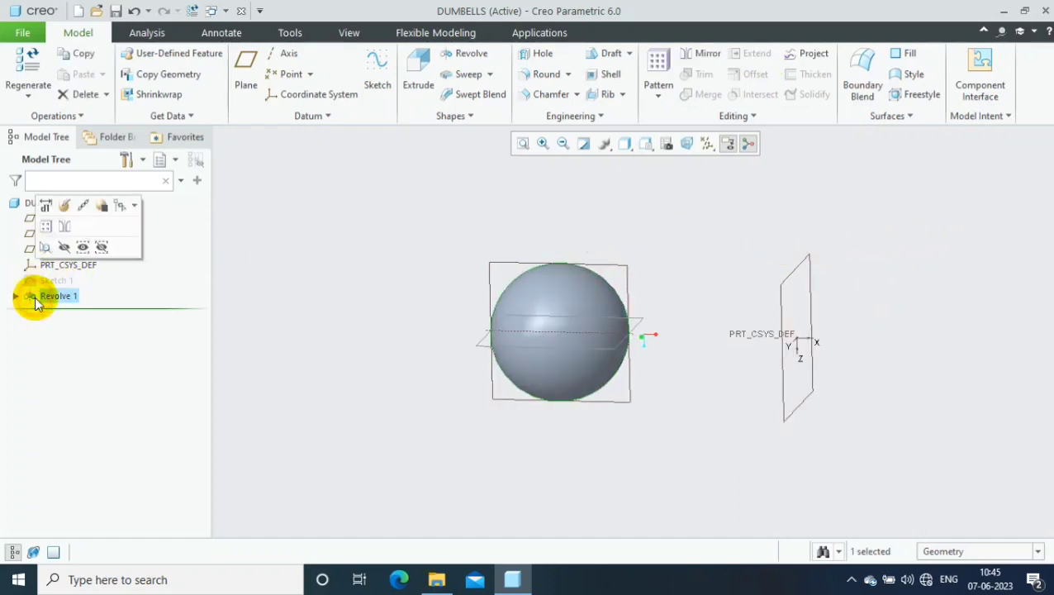
Mirror Revolve 1 about the RIGHT datum plane to create a second sphere
{"action": "left_click", "coordinate": [690, 55]}
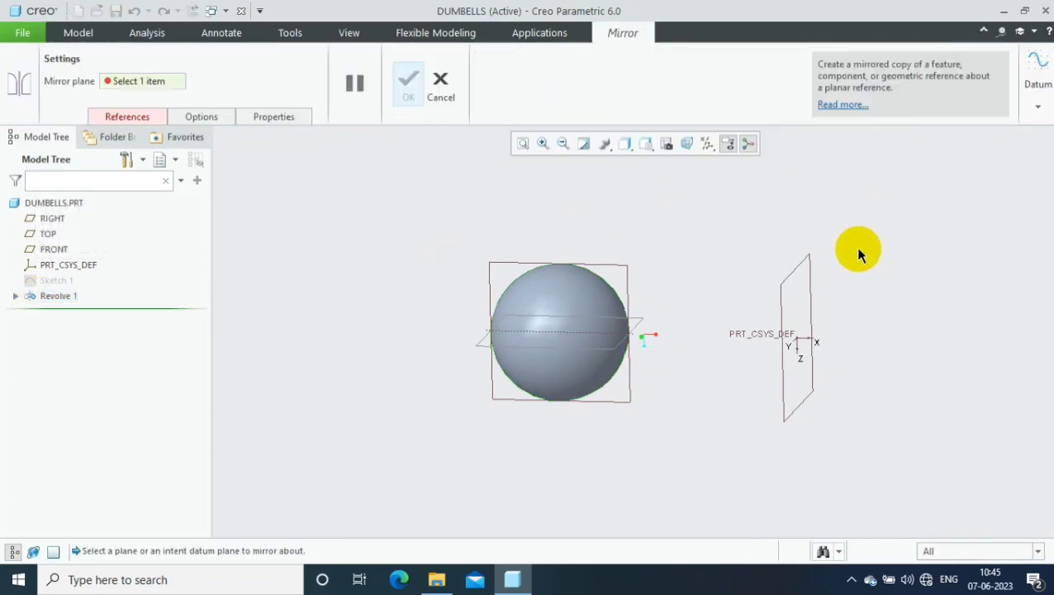
{"action": "left_click", "coordinate": [796, 271]}
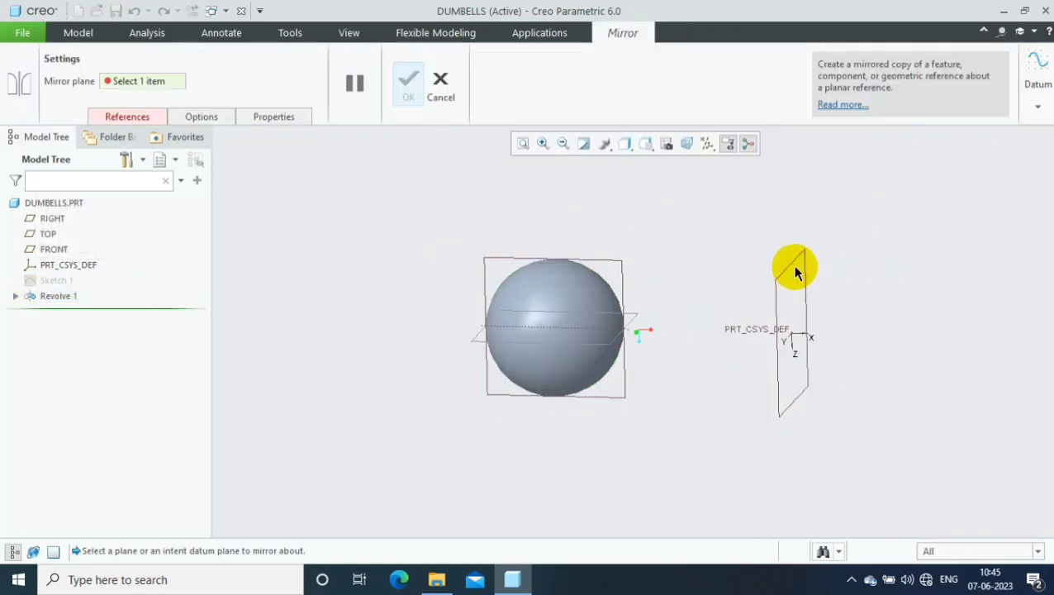
{"action": "left_click", "coordinate": [790, 266]}
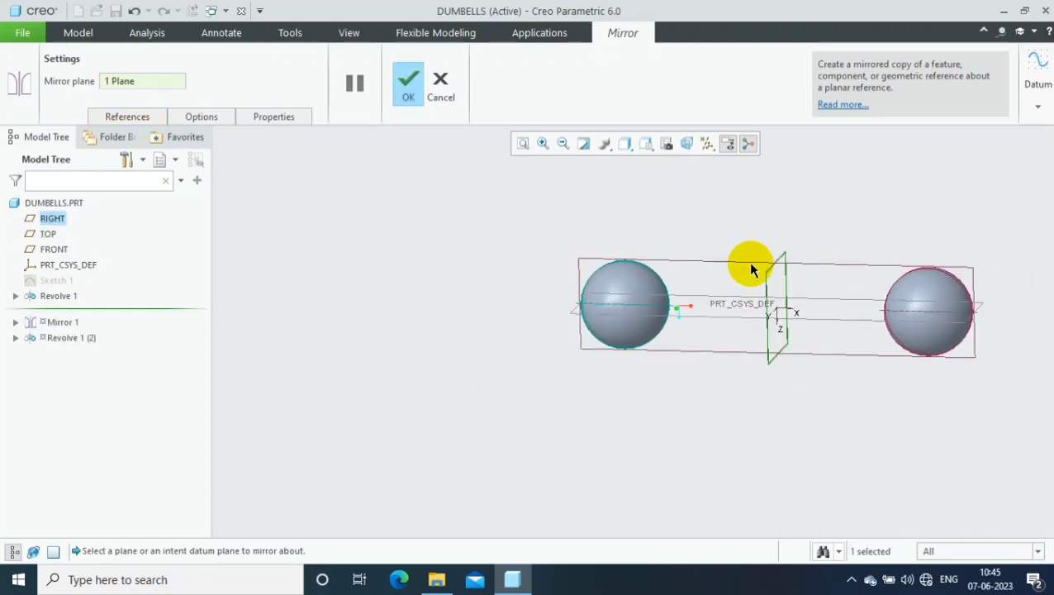
{"action": "scroll", "coordinate": [977, 260], "scroll_direction": "down", "scroll_amount": 2}
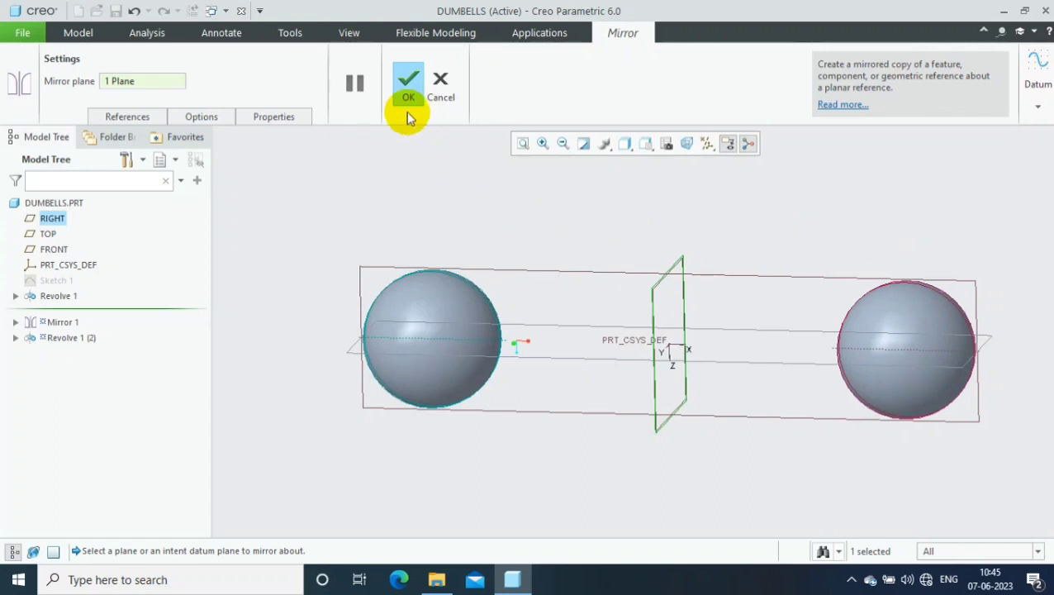
{"action": "left_click", "coordinate": [408, 80]}
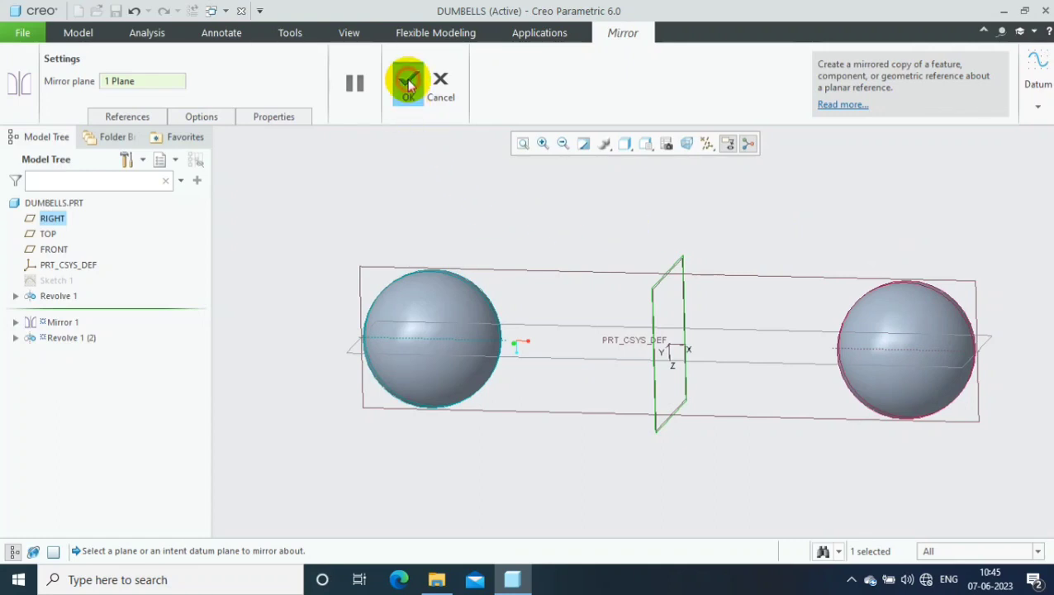
{"action": "scroll", "coordinate": [504, 289], "scroll_direction": "up", "scroll_amount": 2}
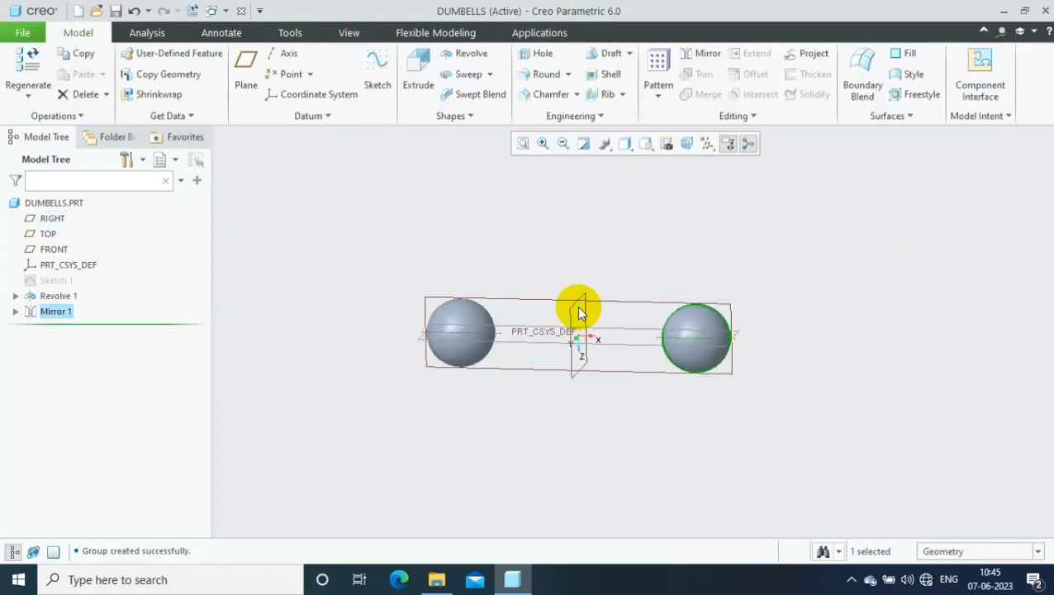
Start Sketch 2 on the RIGHT plane and draw a circle centred on the origin
{"action": "left_click", "coordinate": [578, 310]}
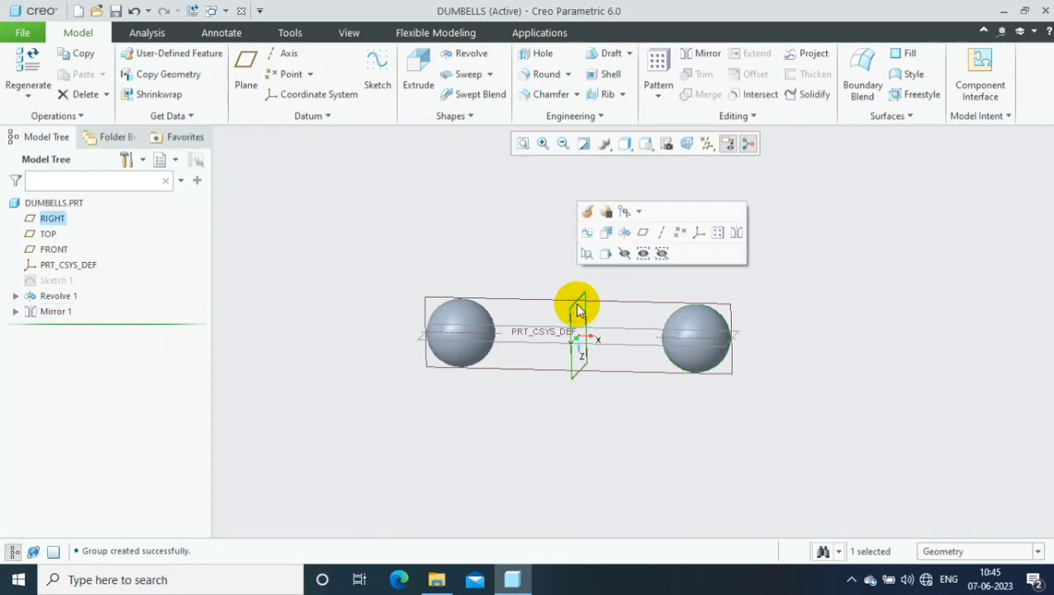
{"action": "left_click", "coordinate": [376, 55]}
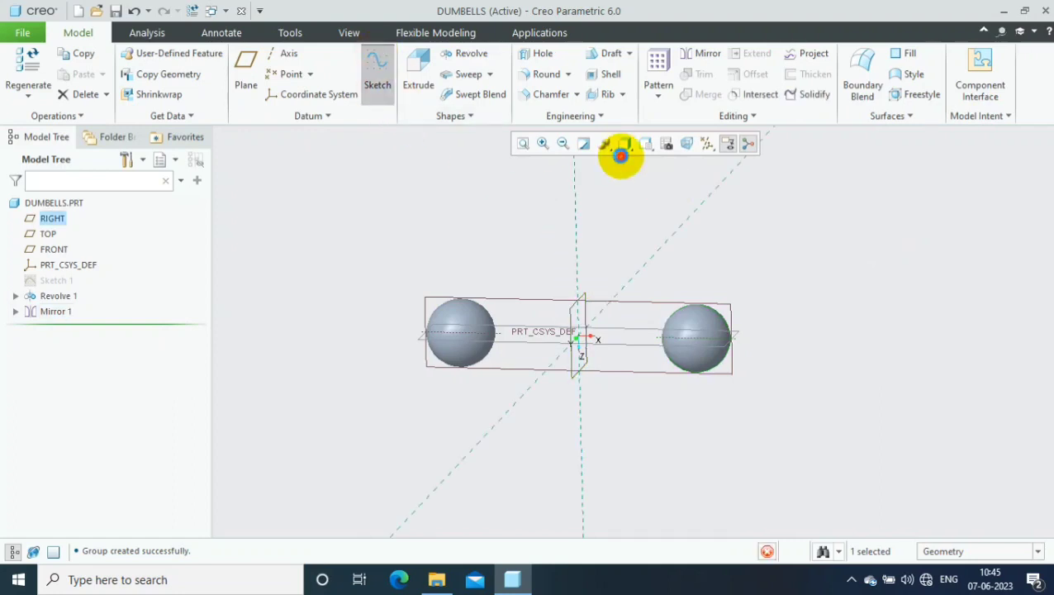
{"action": "left_click", "coordinate": [623, 147]}
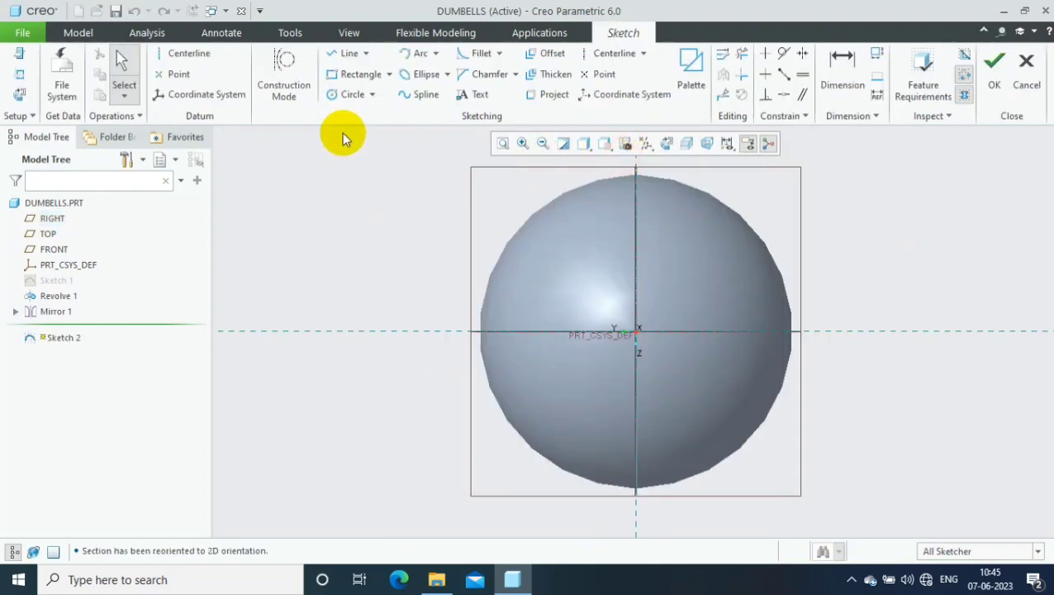
{"action": "left_click", "coordinate": [347, 94]}
{"action": "left_click", "coordinate": [636, 331]}
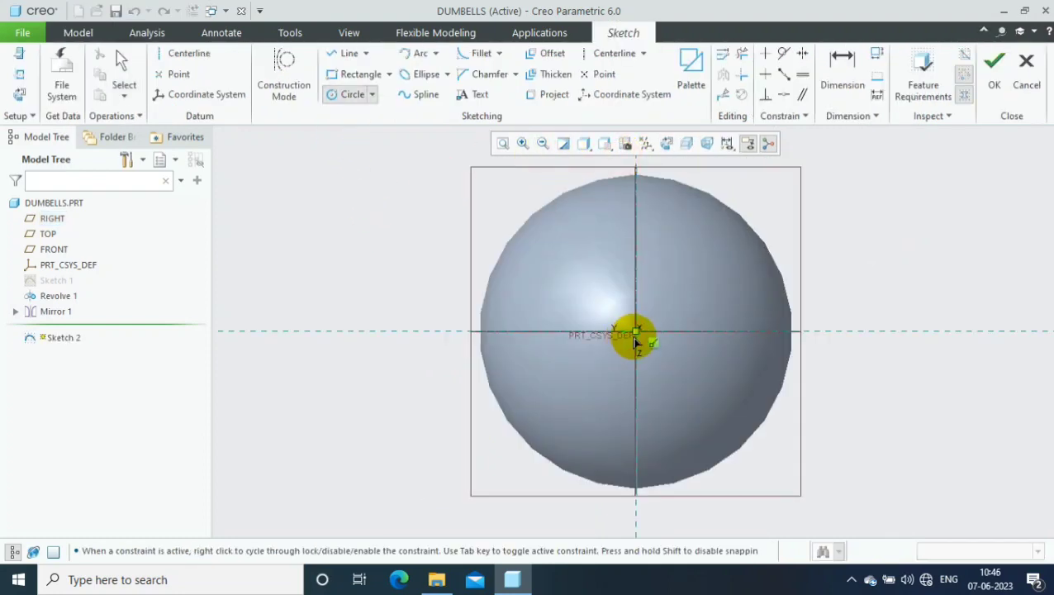
{"action": "left_click", "coordinate": [669, 395]}
Dimension the circle's diameter to 48 and finish Sketch 2
{"action": "left_click", "coordinate": [843, 66]}
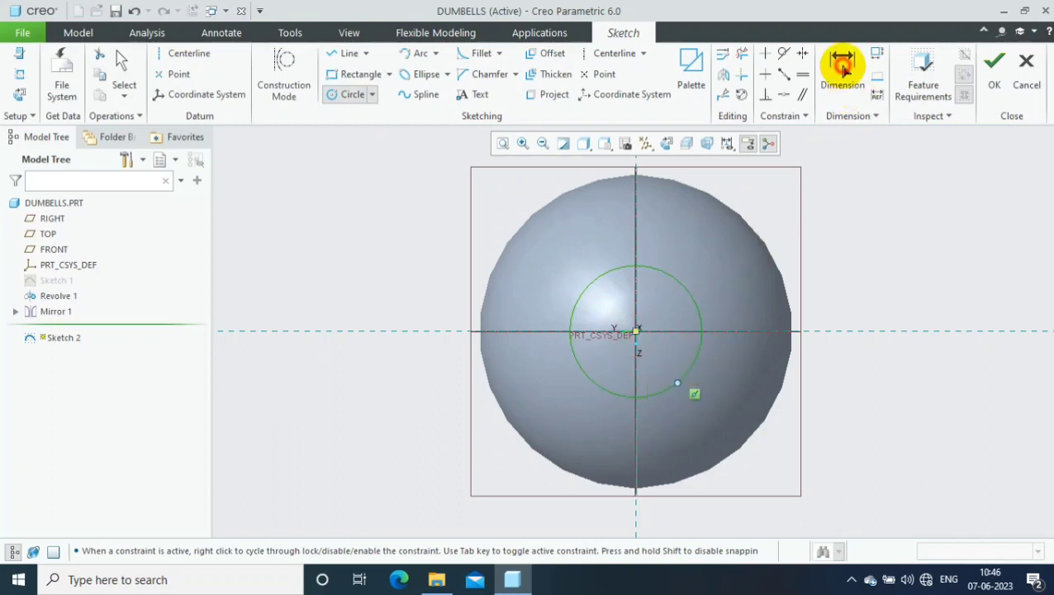
{"action": "double_click", "coordinate": [699, 294]}
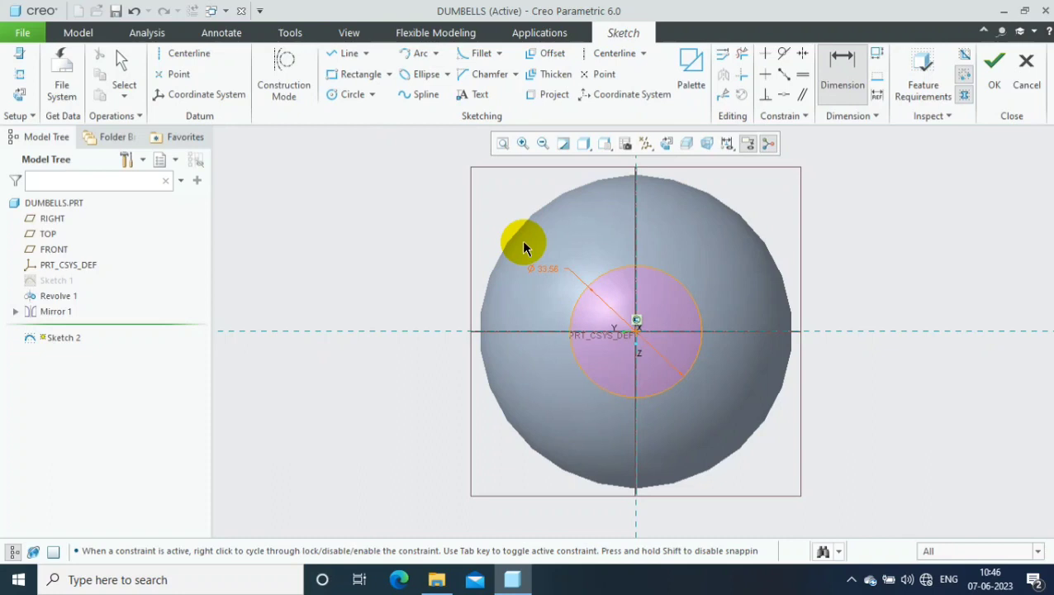
{"action": "middle_click", "coordinate": [524, 246]}
{"action": "type", "text": "35"}
{"action": "key", "text": "Return"}
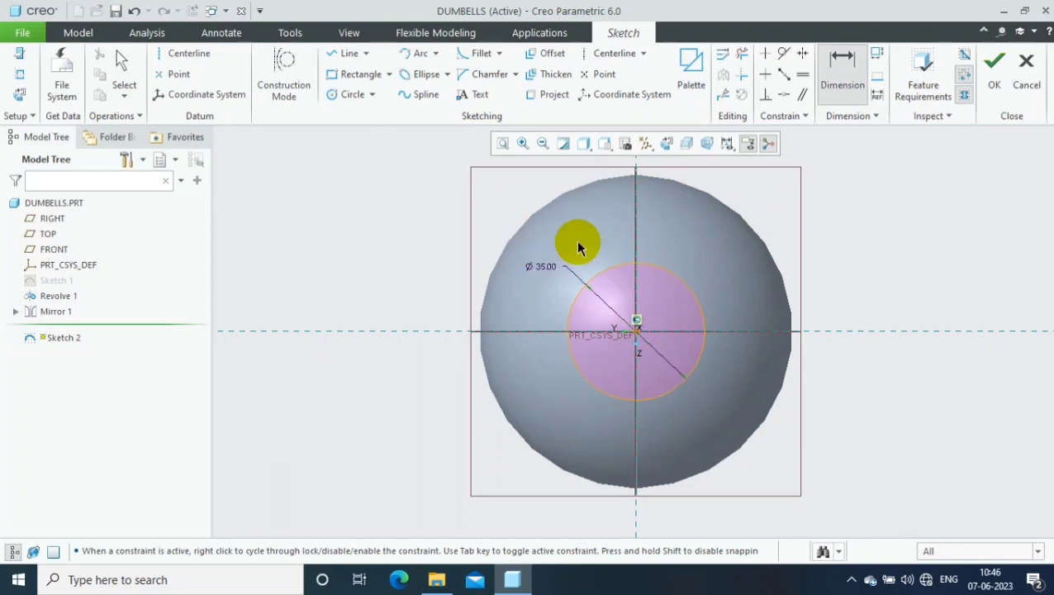
{"action": "left_click", "coordinate": [539, 267]}
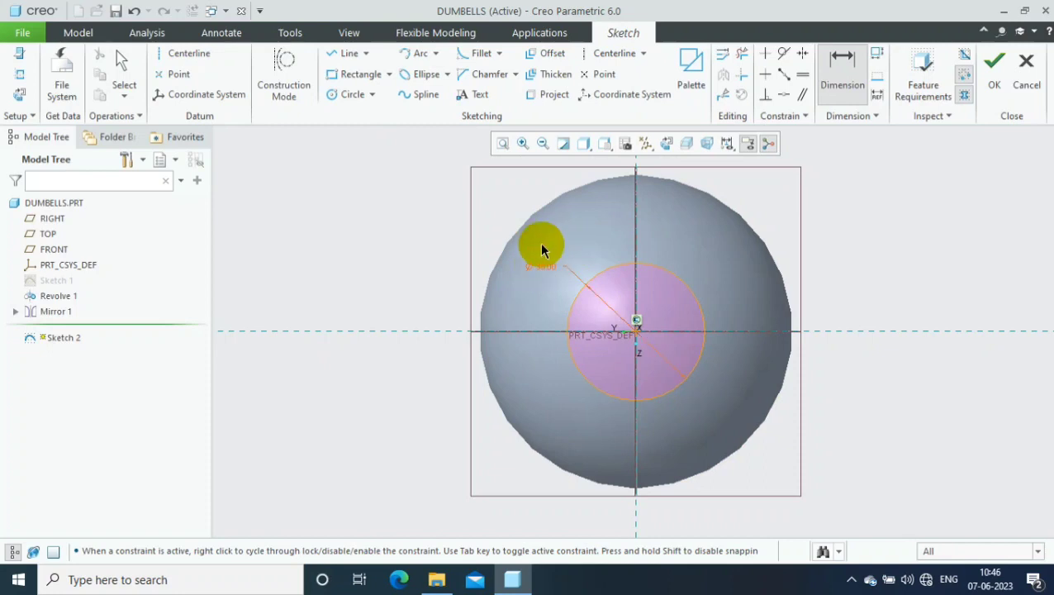
{"action": "double_click", "coordinate": [542, 248]}
{"action": "type", "text": "4"}
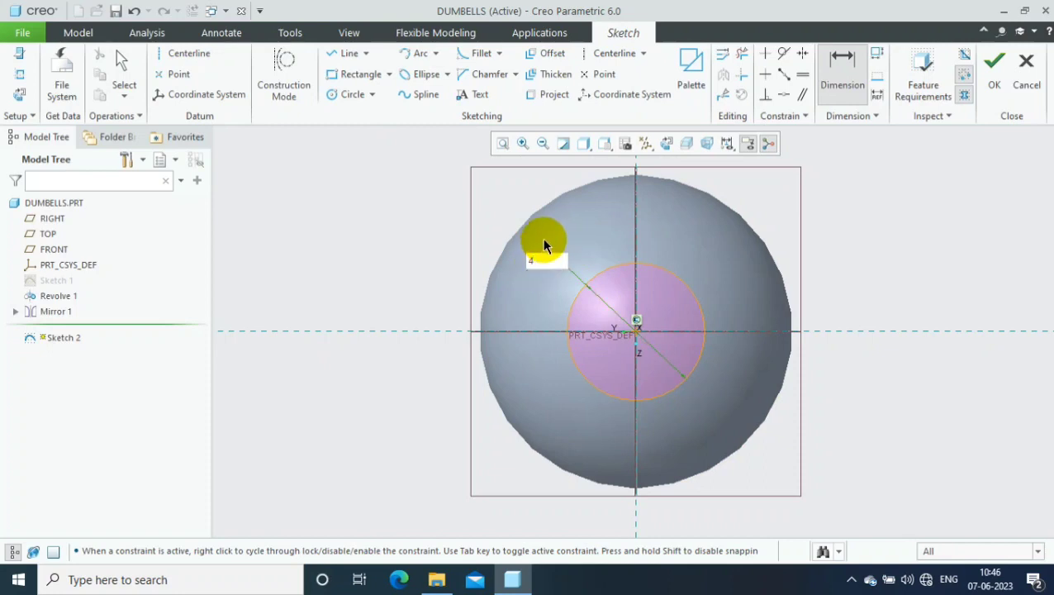
{"action": "type", "text": "8"}
{"action": "key", "text": "Return"}
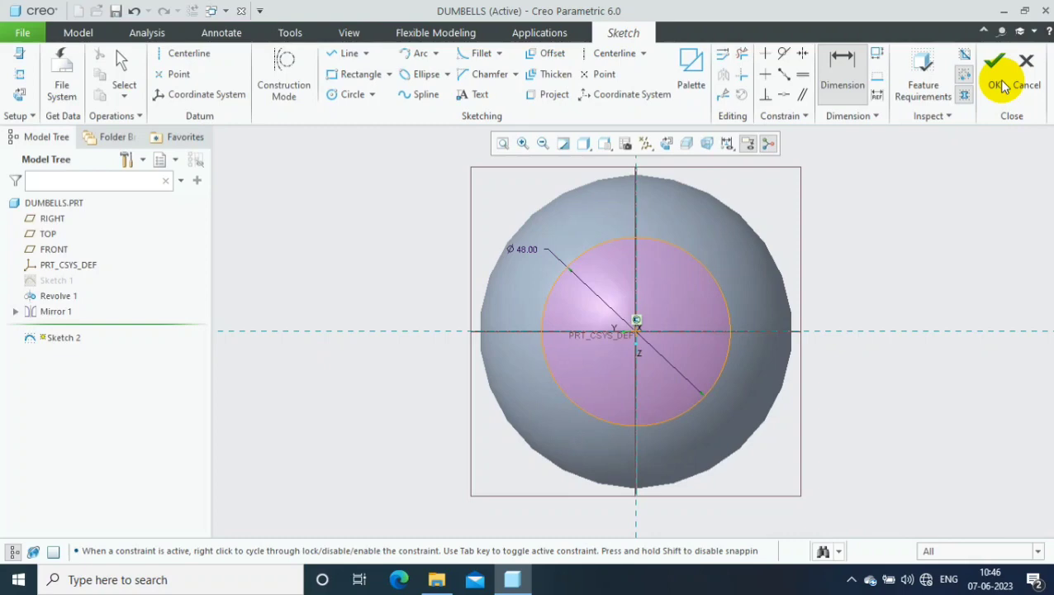
{"action": "left_click", "coordinate": [1000, 84]}
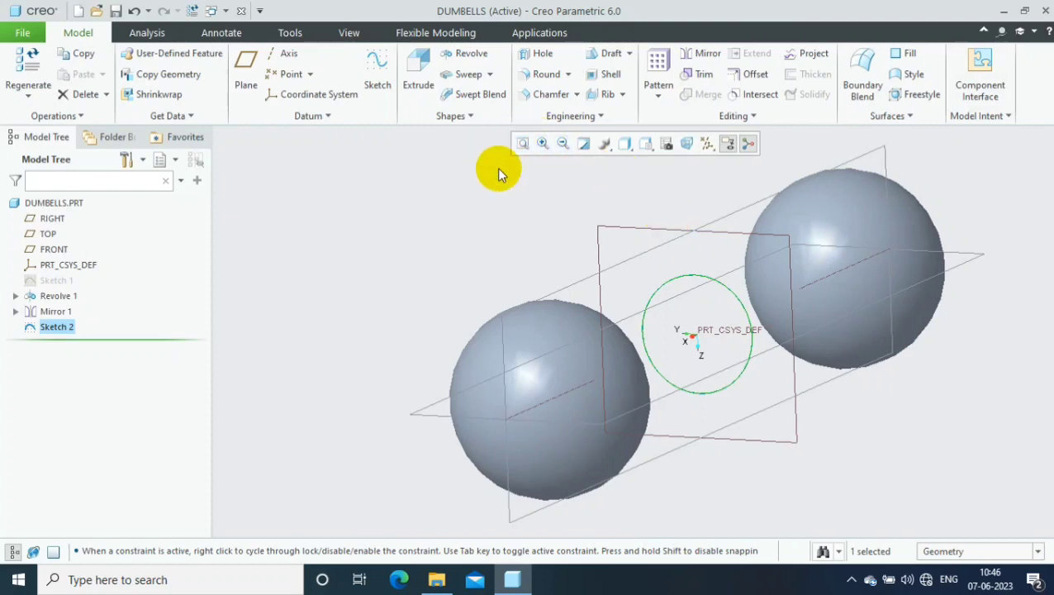
Extrude Sketch 2 To Next on both sides so the Ø48 bar joins both spheres
{"action": "left_click", "coordinate": [785, 157]}
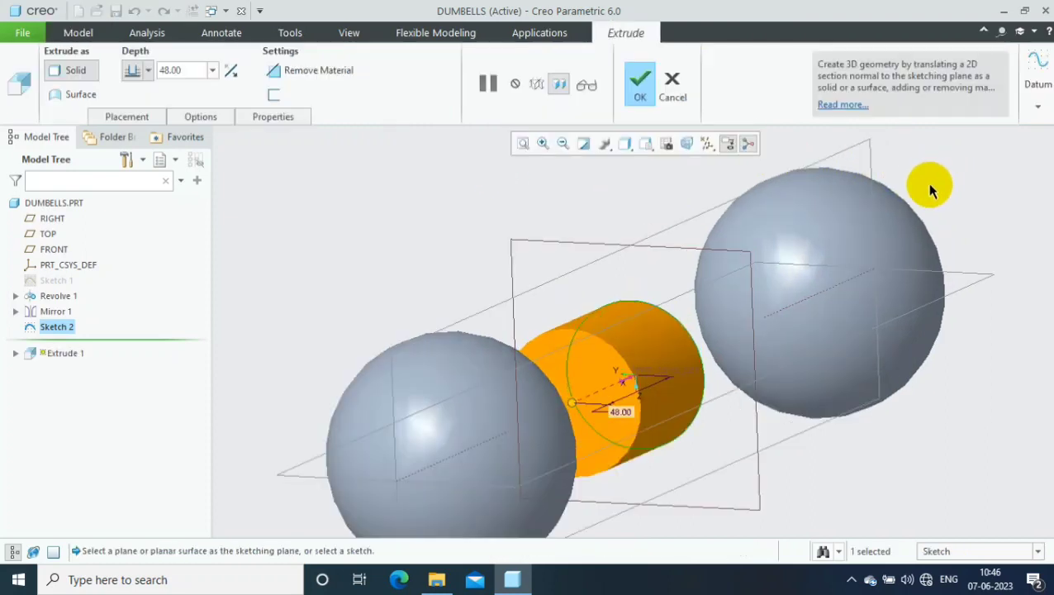
{"action": "left_click", "coordinate": [189, 119]}
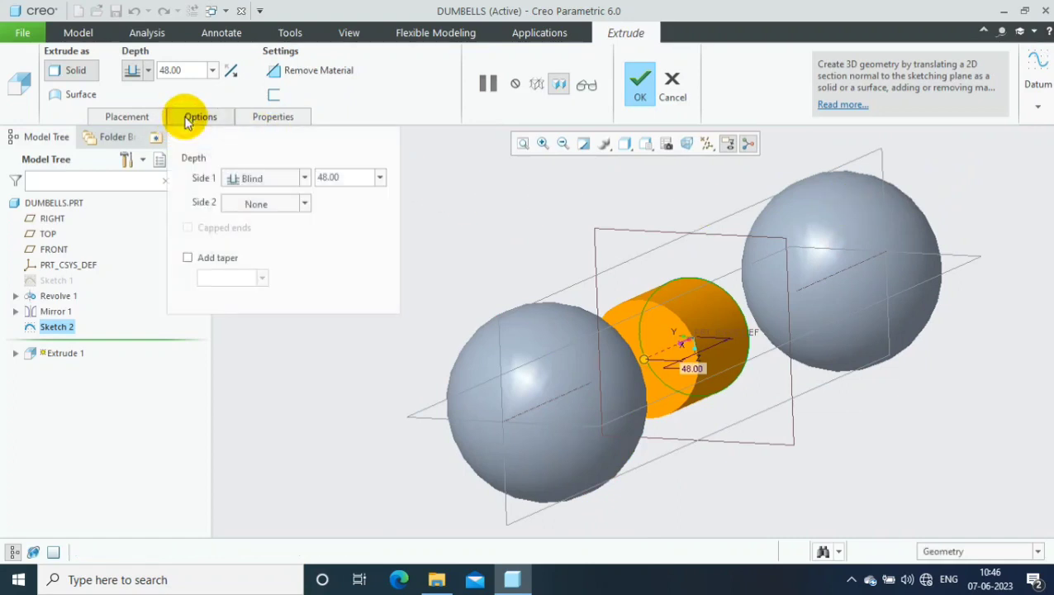
{"action": "left_click", "coordinate": [304, 178]}
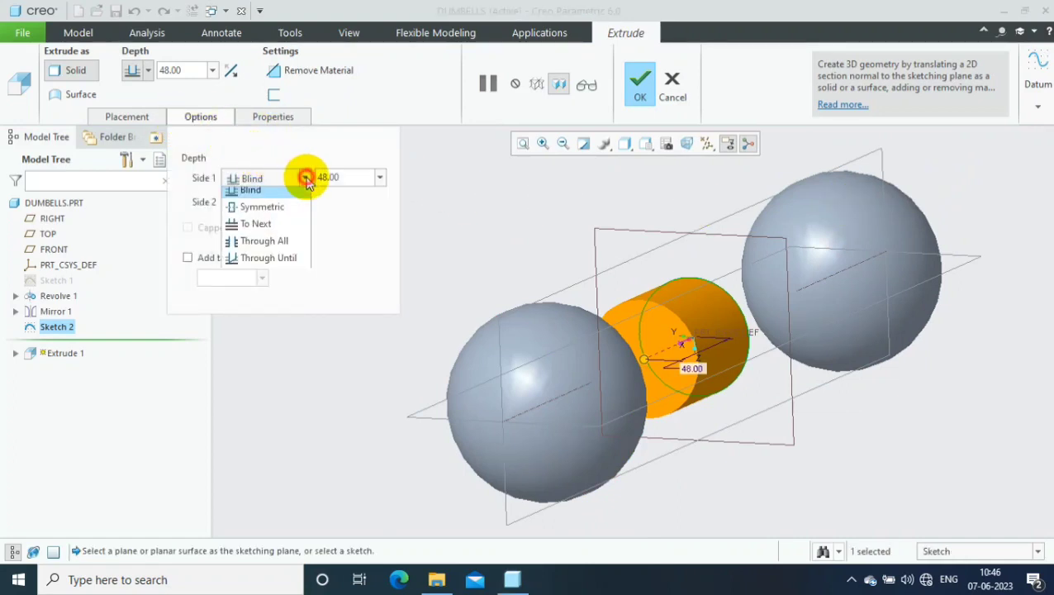
{"action": "left_click", "coordinate": [262, 229]}
{"action": "left_click", "coordinate": [304, 205]}
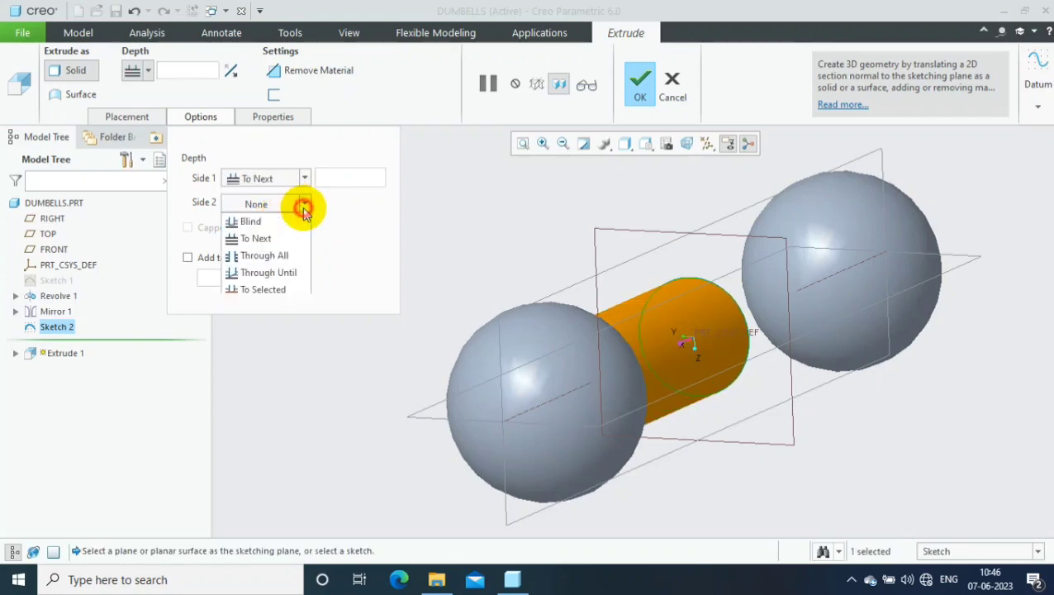
{"action": "left_click", "coordinate": [273, 239]}
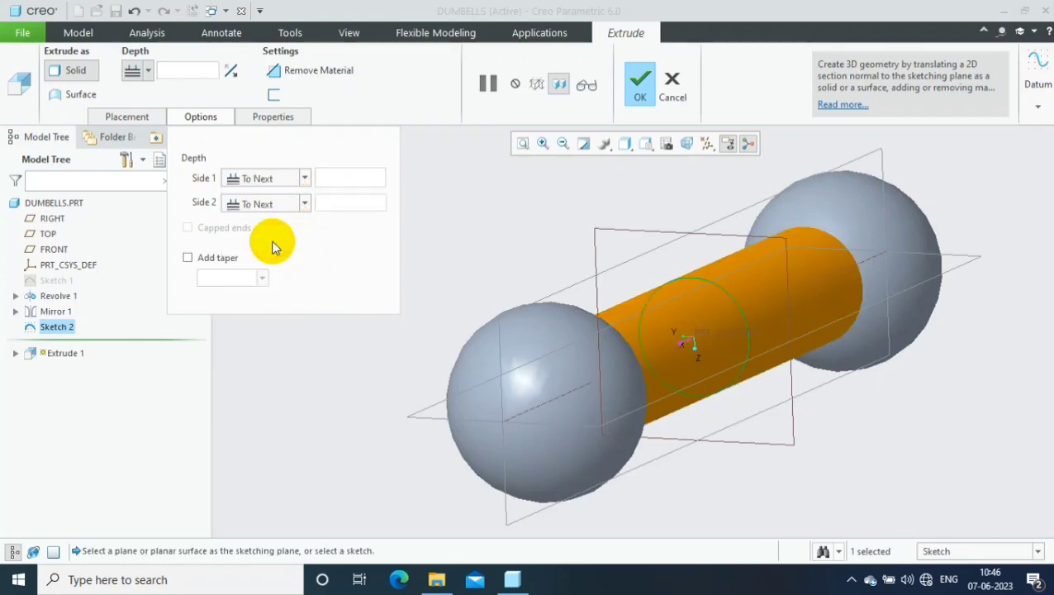
{"action": "middle_click_drag", "start_coordinate": [447, 235], "coordinate": [414, 242]}
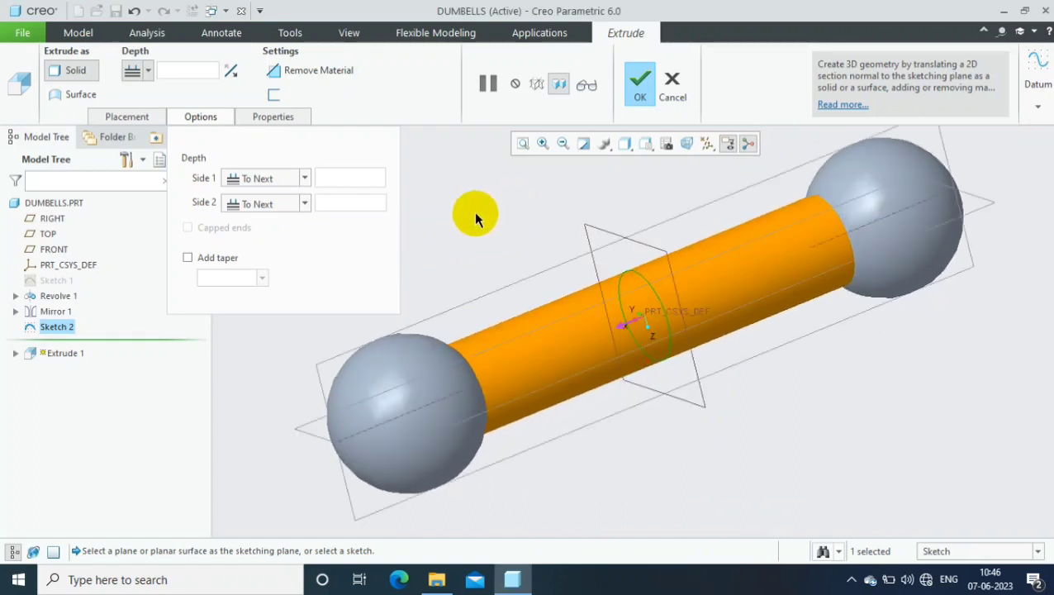
{"action": "left_click", "coordinate": [638, 92]}
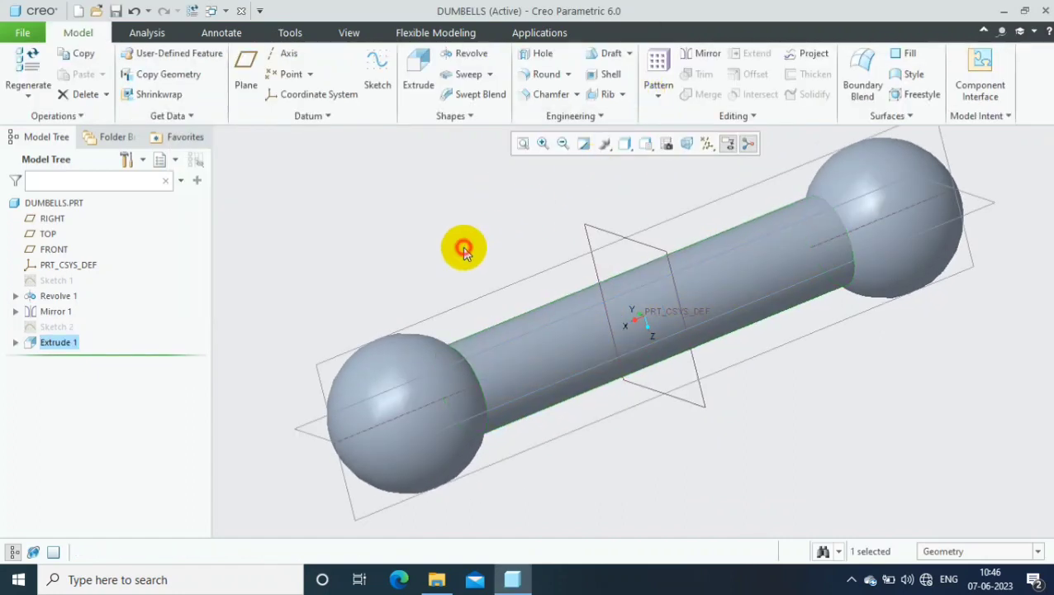
Edit Sketch 1 of Revolve 1, changing the 140.00 centre offset to 80
{"action": "middle_click_drag", "start_coordinate": [464, 245], "coordinate": [454, 245]}
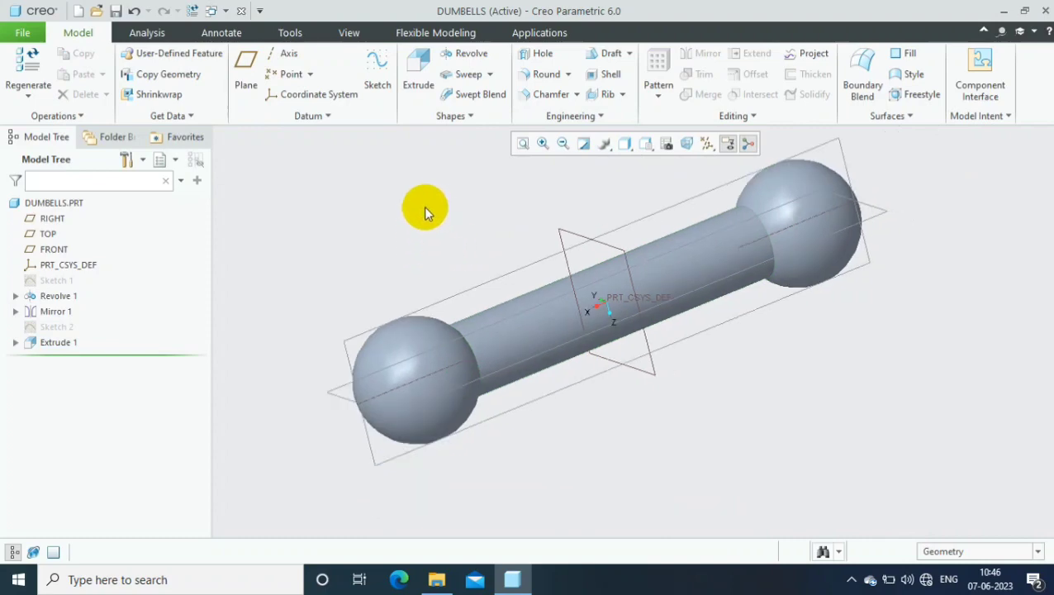
{"action": "left_click", "coordinate": [14, 295]}
{"action": "left_click", "coordinate": [63, 312]}
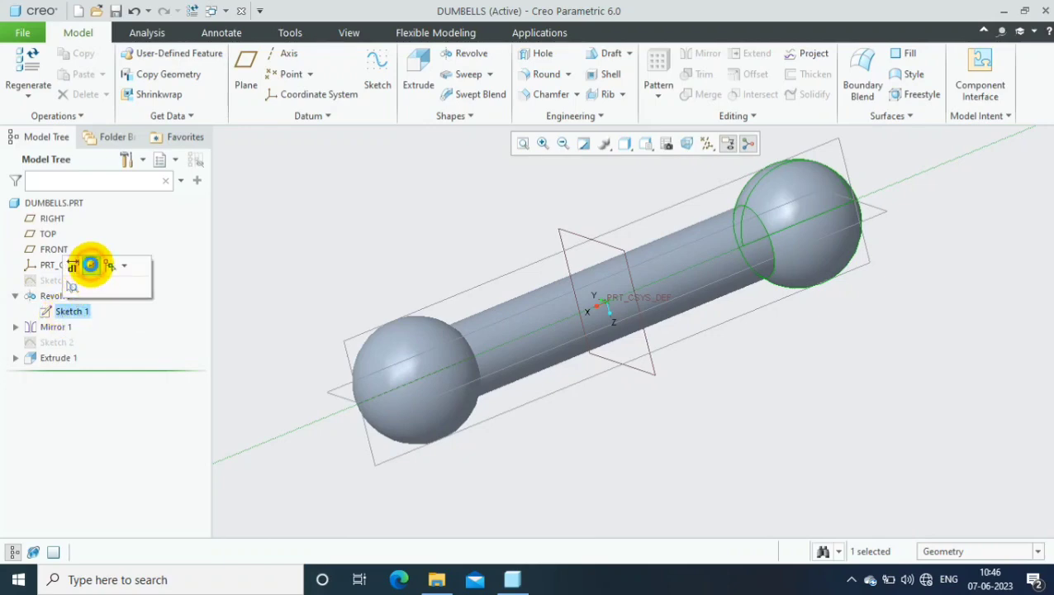
{"action": "left_click", "coordinate": [90, 264]}
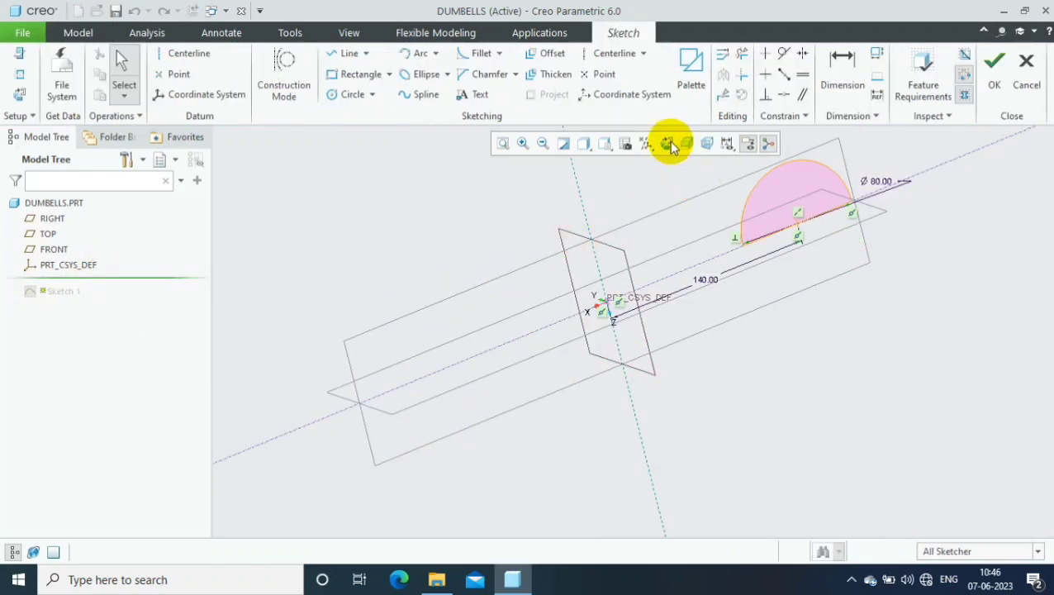
{"action": "left_click", "coordinate": [669, 145]}
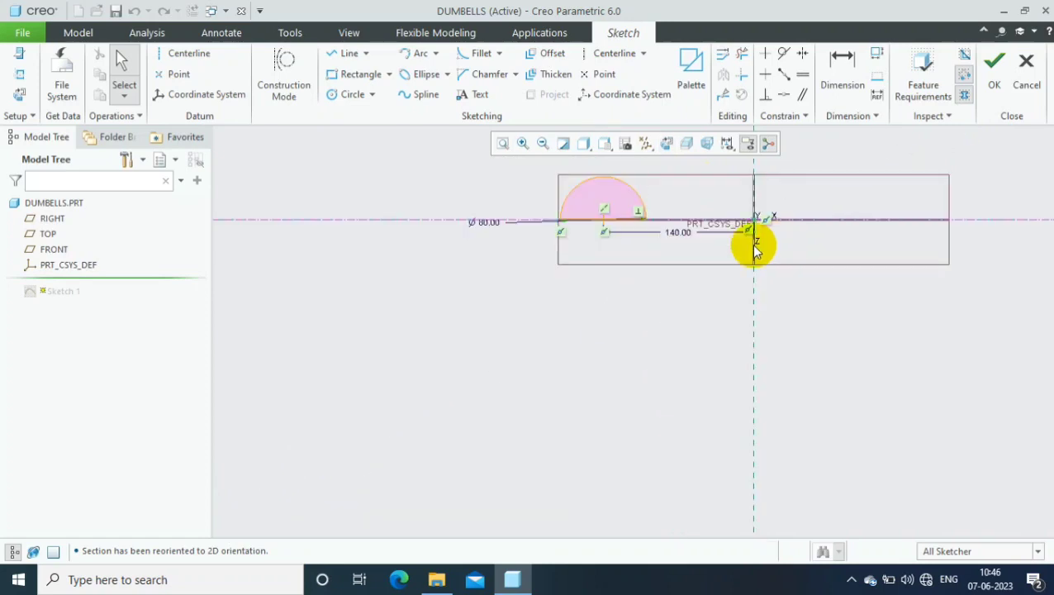
{"action": "double_click", "coordinate": [676, 235]}
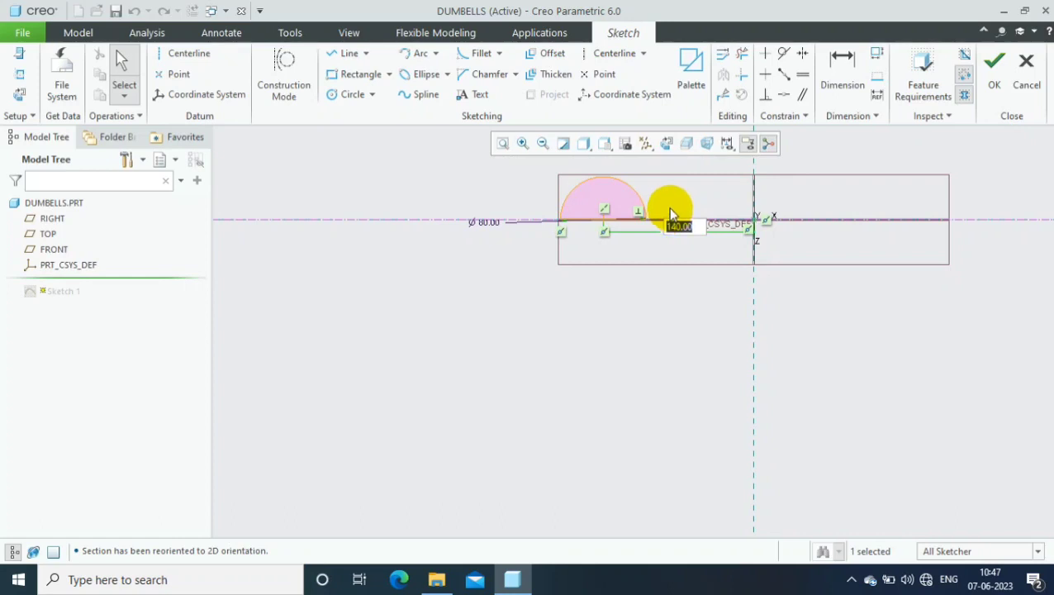
{"action": "type", "text": "80"}
{"action": "left_click", "coordinate": [669, 211]}
{"action": "left_click", "coordinate": [995, 66]}
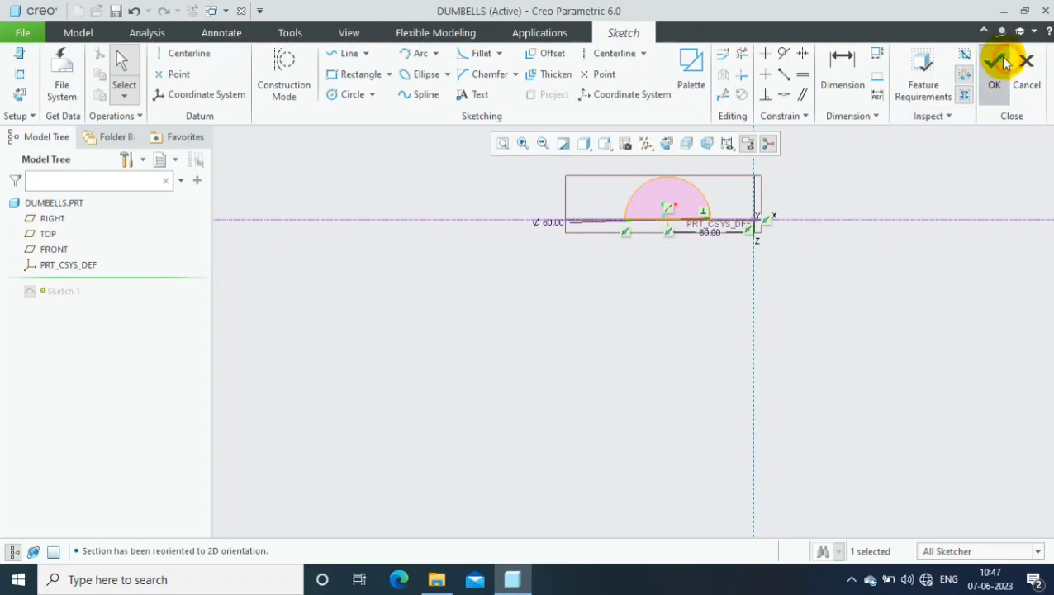
{"action": "scroll", "coordinate": [910, 165], "scroll_direction": "down", "scroll_amount": 2}
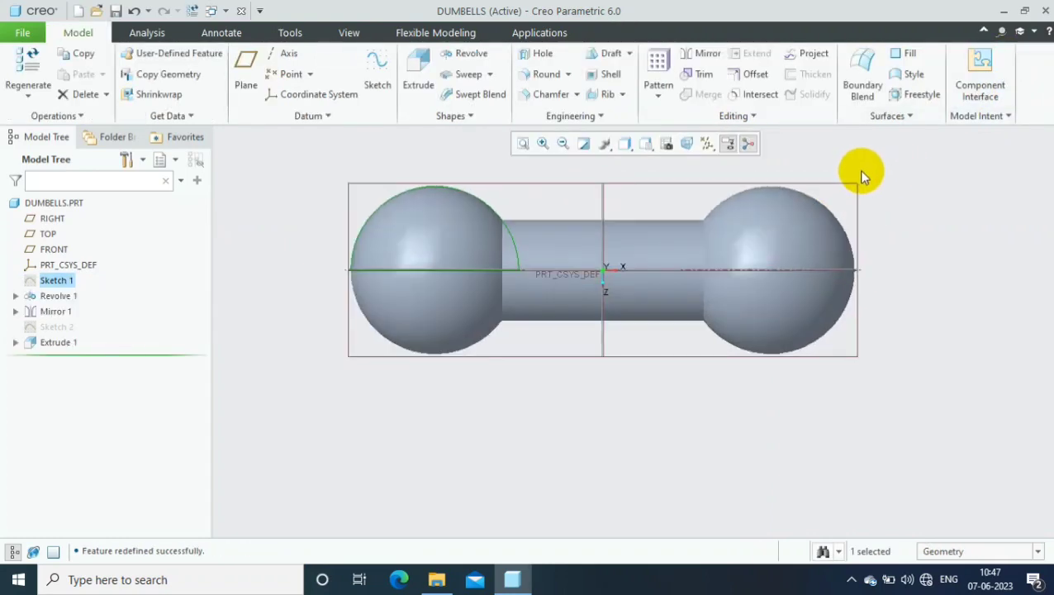
Clear Select All in the Datum Display Filters to hide every datum type
{"action": "scroll", "coordinate": [859, 171], "scroll_direction": "down", "scroll_amount": 1}
{"action": "middle_click_drag", "start_coordinate": [862, 194], "coordinate": [883, 212]}
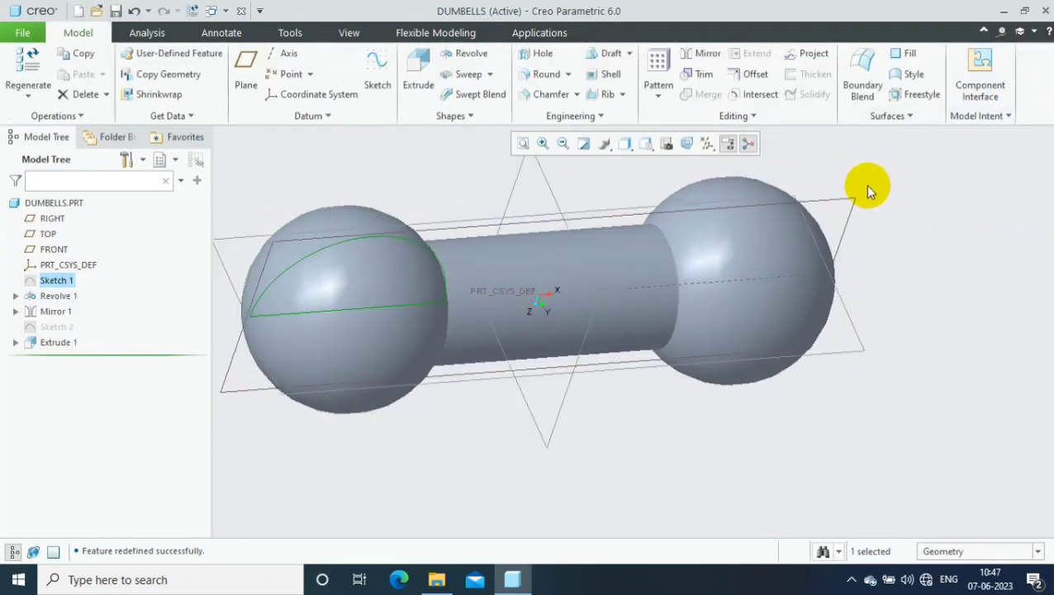
{"action": "middle_click_drag", "start_coordinate": [835, 173], "coordinate": [824, 167]}
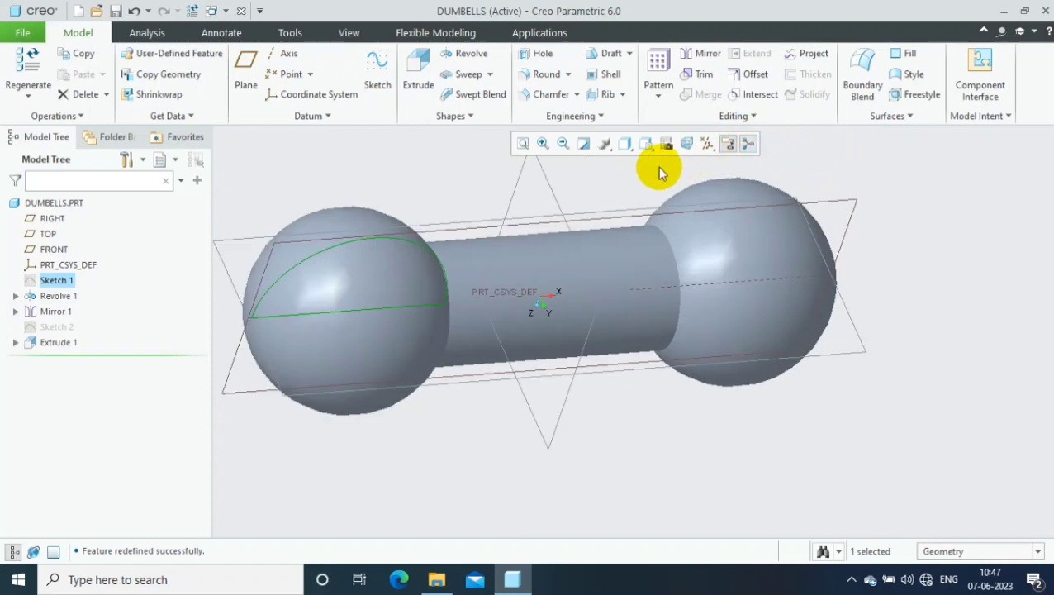
{"action": "left_click", "coordinate": [707, 143]}
{"action": "left_click", "coordinate": [708, 165]}
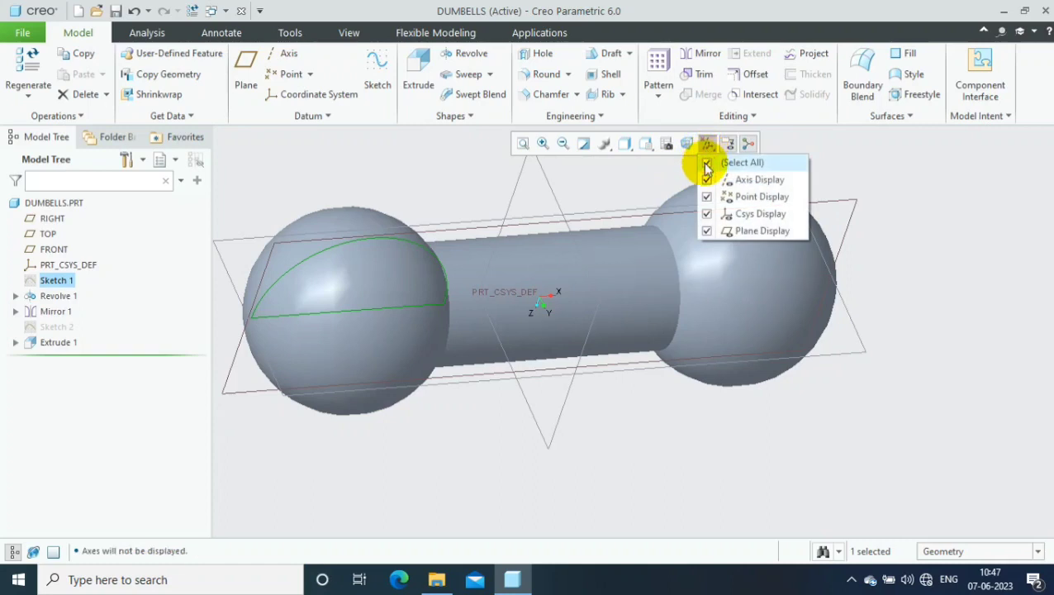
{"action": "left_click", "coordinate": [708, 165]}
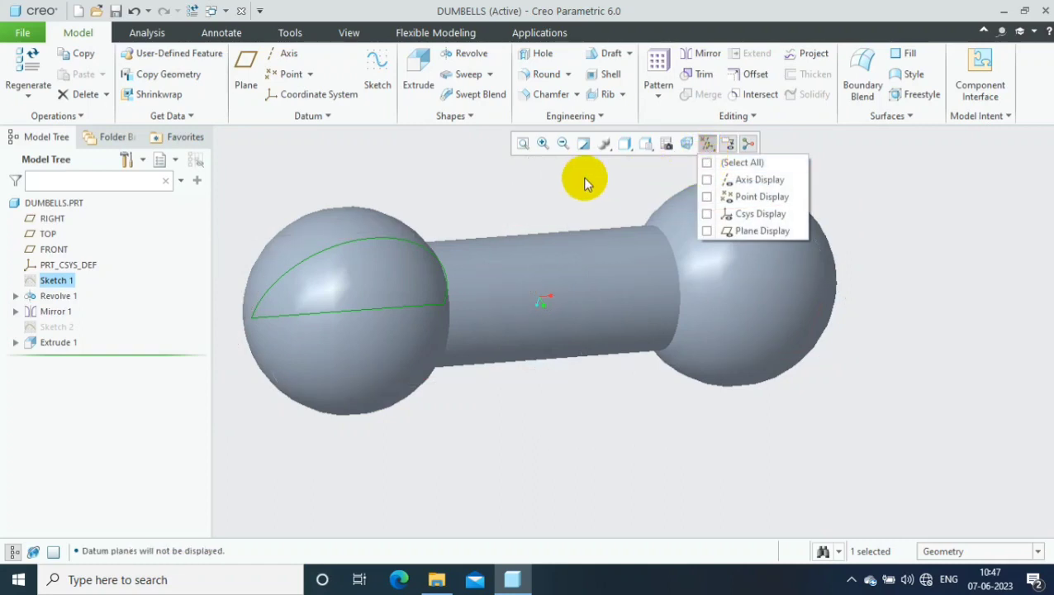
{"action": "left_click", "coordinate": [522, 181]}
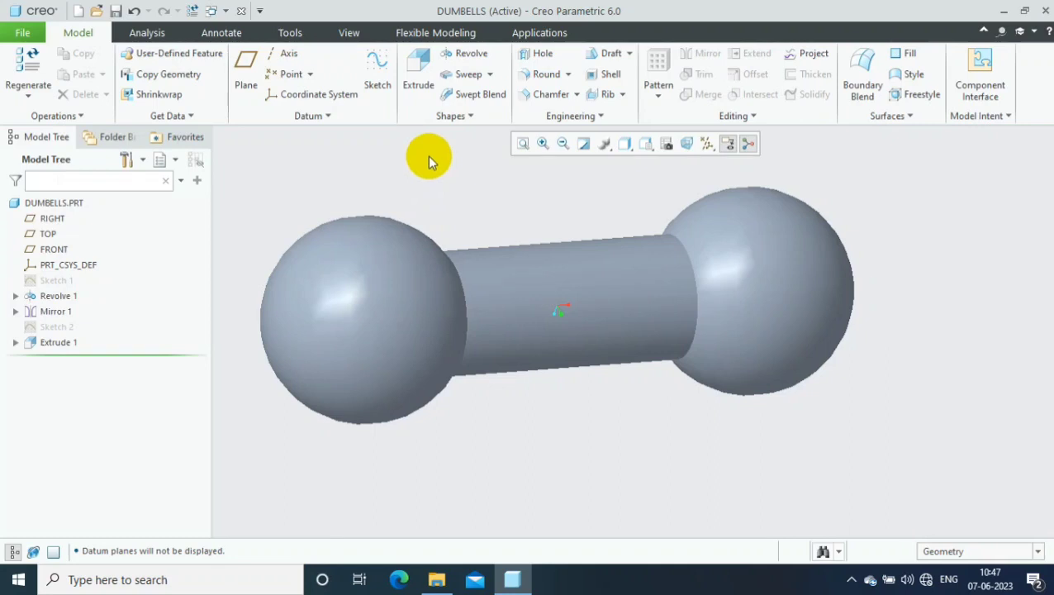
{"action": "left_click", "coordinate": [351, 31]}
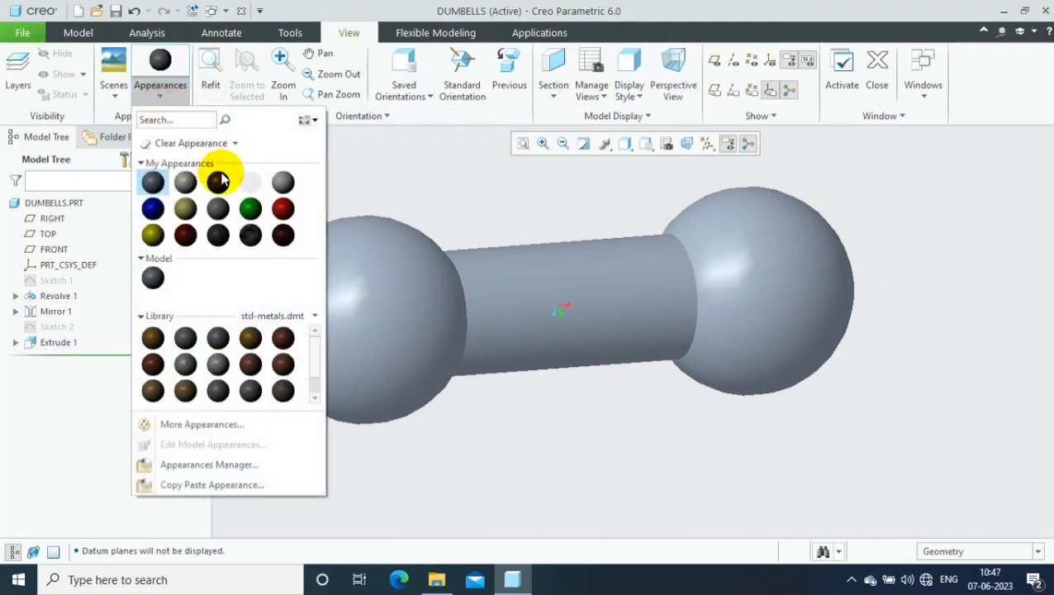
Apply the green appearance to the left sphere, connecting bar and right sphere surfaces
{"action": "left_click", "coordinate": [250, 210]}
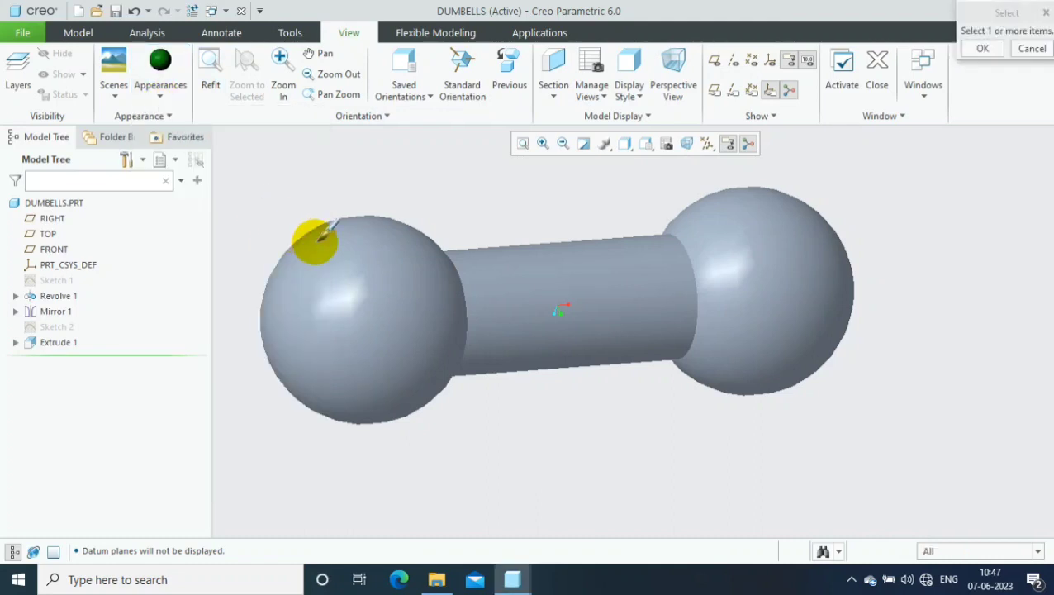
{"action": "left_click", "coordinate": [388, 304]}
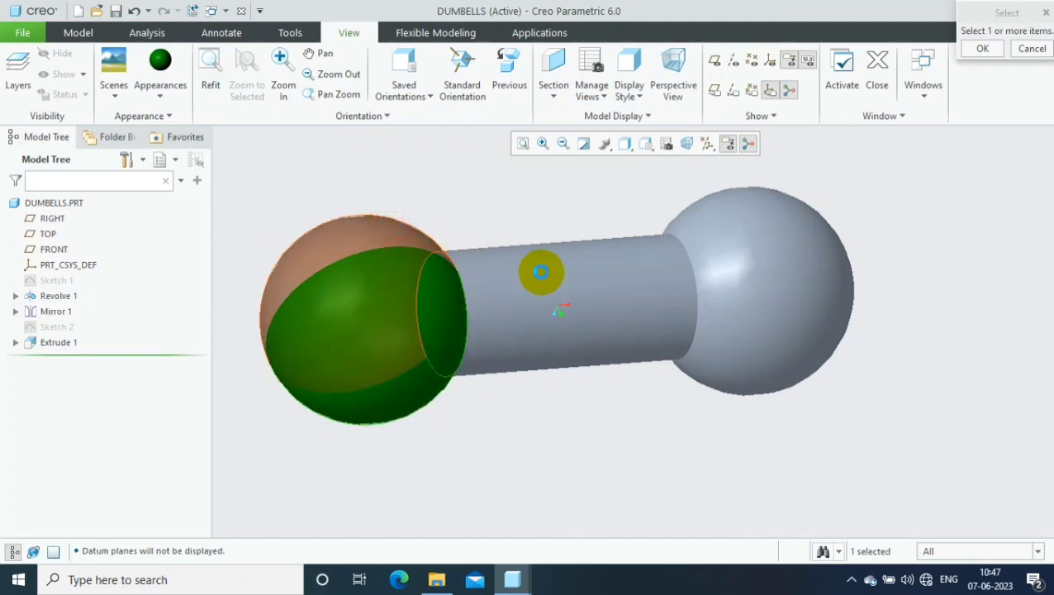
{"action": "left_click", "coordinate": [589, 356], "text": "ctrl"}
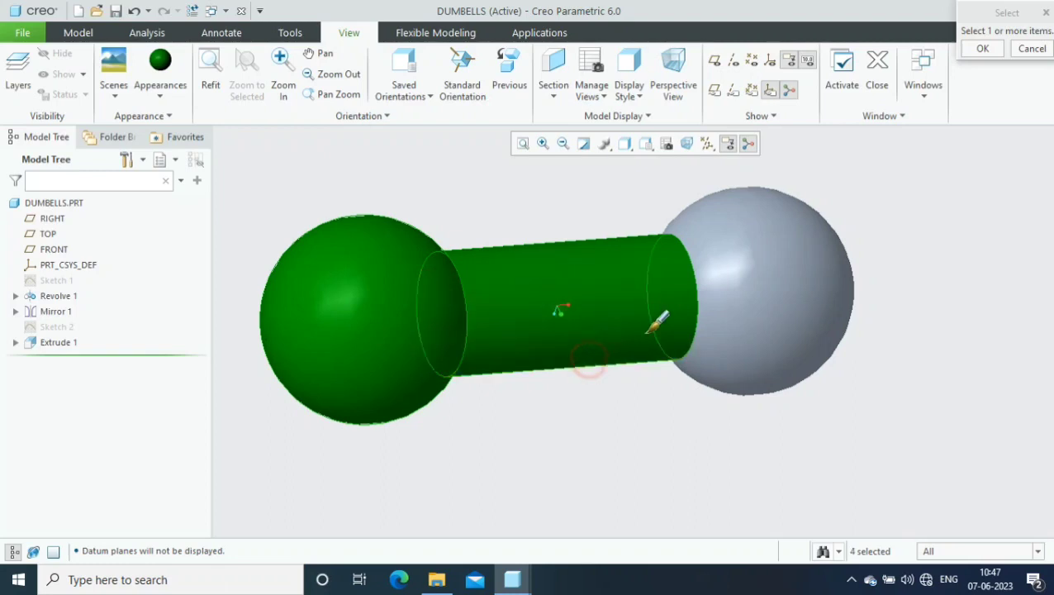
{"action": "left_click", "coordinate": [678, 318], "text": "ctrl"}
{"action": "left_click", "coordinate": [725, 200], "text": "ctrl"}
{"action": "left_click", "coordinate": [726, 198], "text": "ctrl"}
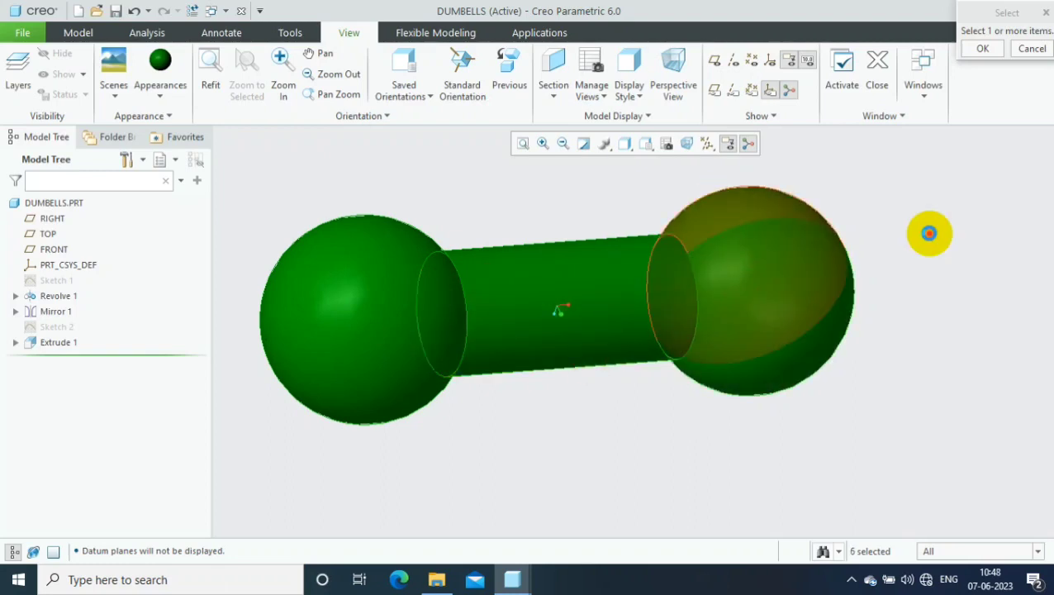
{"action": "middle_click", "coordinate": [929, 233]}
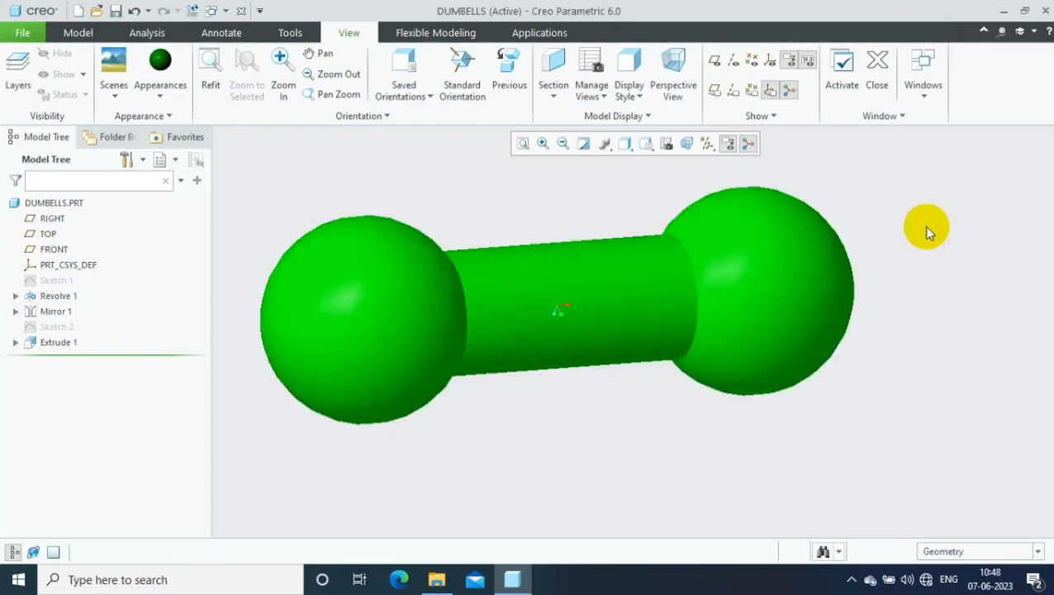
{"action": "mouse_move", "coordinate": [927, 228]}
{"action": "middle_mouse_down"}
{"action": "mouse_move", "coordinate": [922, 239]}
{"action": "mouse_move", "coordinate": [892, 193]}
{"action": "middle_mouse_up"}
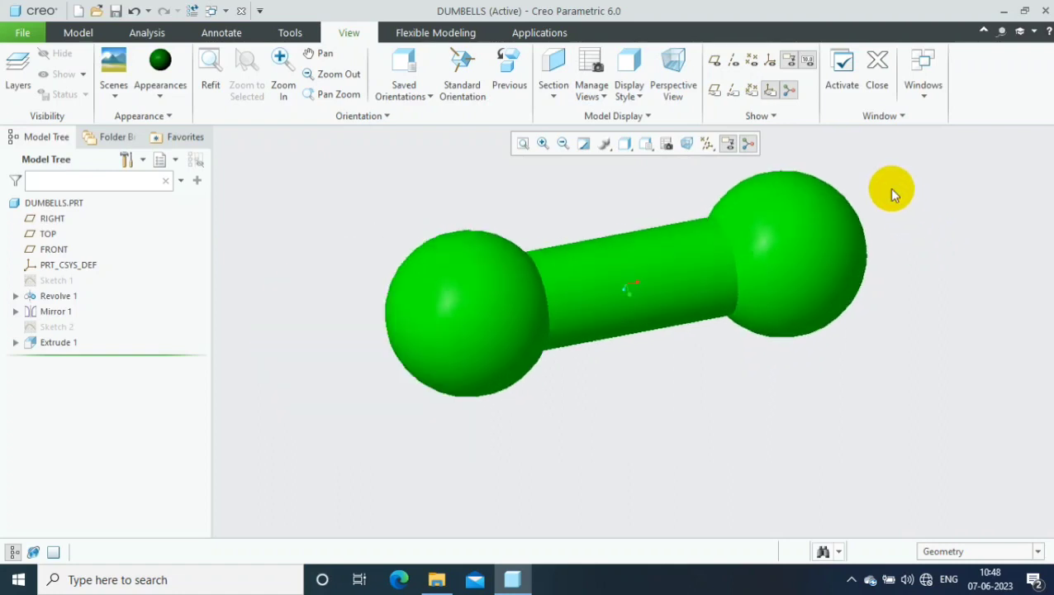
{"action": "scroll", "coordinate": [882, 176], "scroll_direction": "up", "scroll_amount": 2}
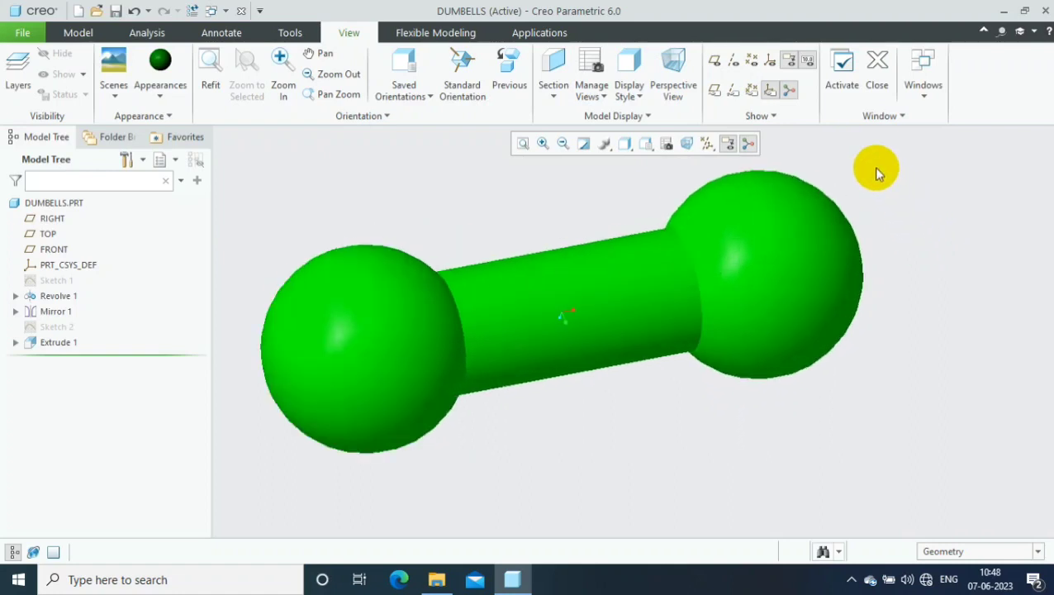